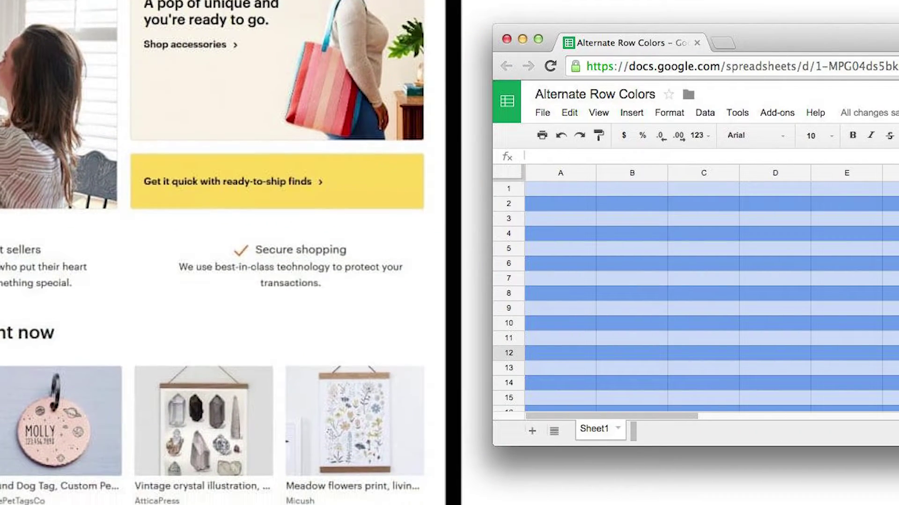
# Test-run the Etsy → Iterator → Google Sheets scenario once, then bring up the order spreadsheet.
pyautogui.scroll(-2, 210, 304)
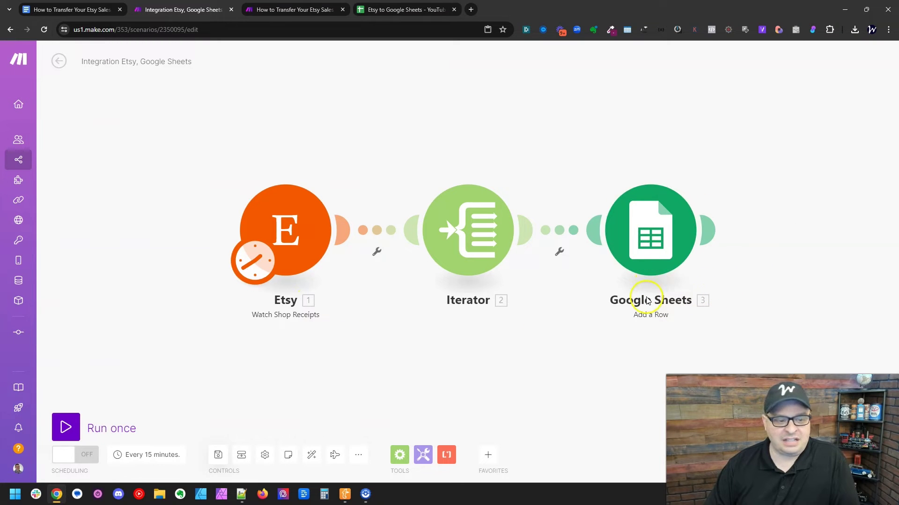
pyautogui.click(66, 426)
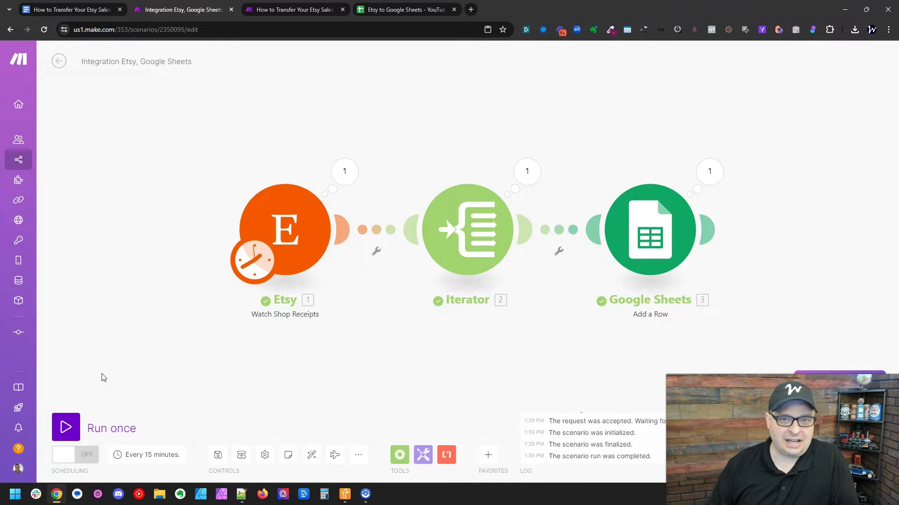
pyautogui.hotkey('ctrl', '4')
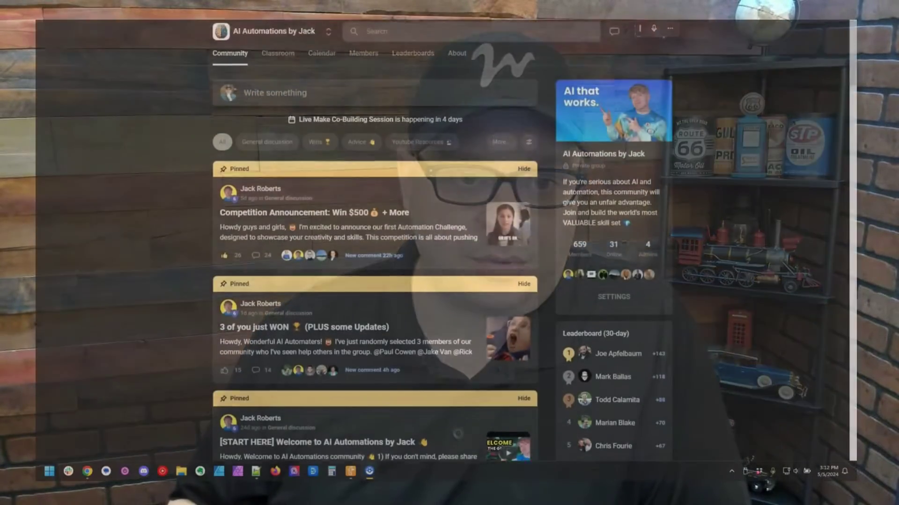
# Scroll through the Skool community feed and its Classroom automation course cards.
pyautogui.scroll(-3, 375, 252)
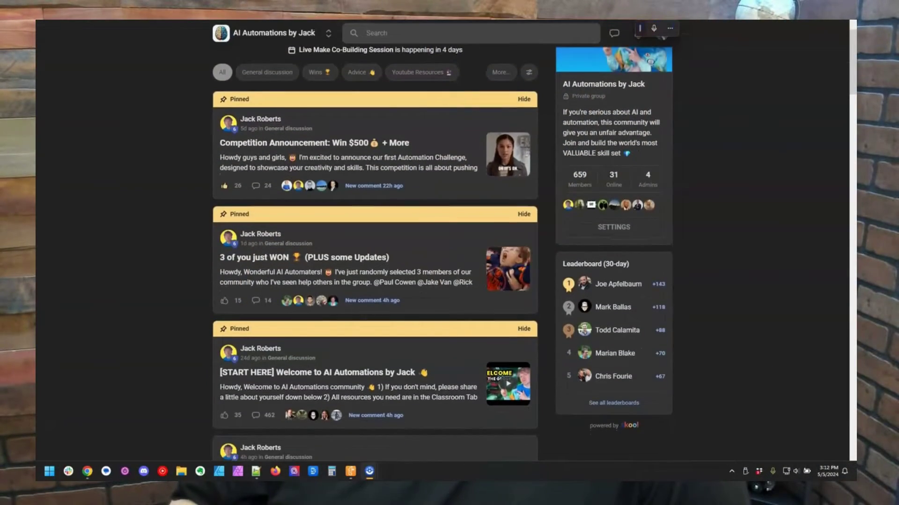
pyautogui.scroll(-1, 375, 252)
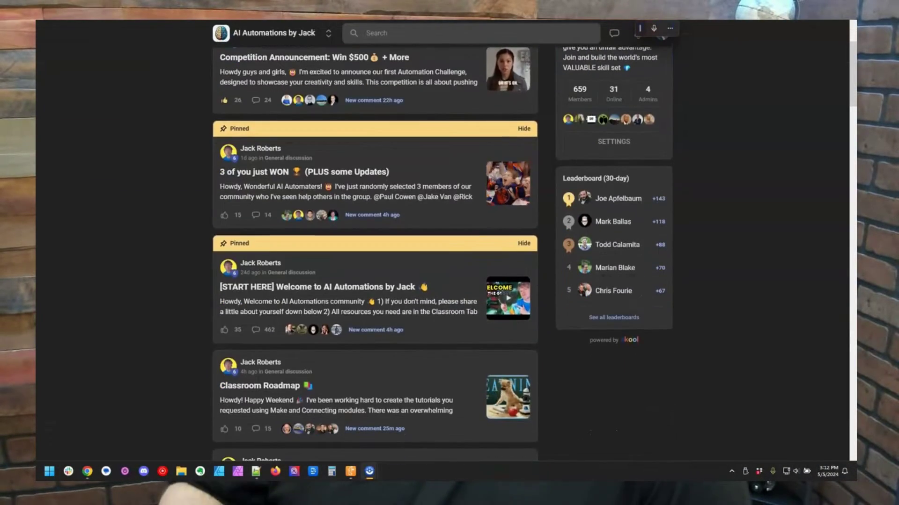
pyautogui.scroll(-3, 374, 253)
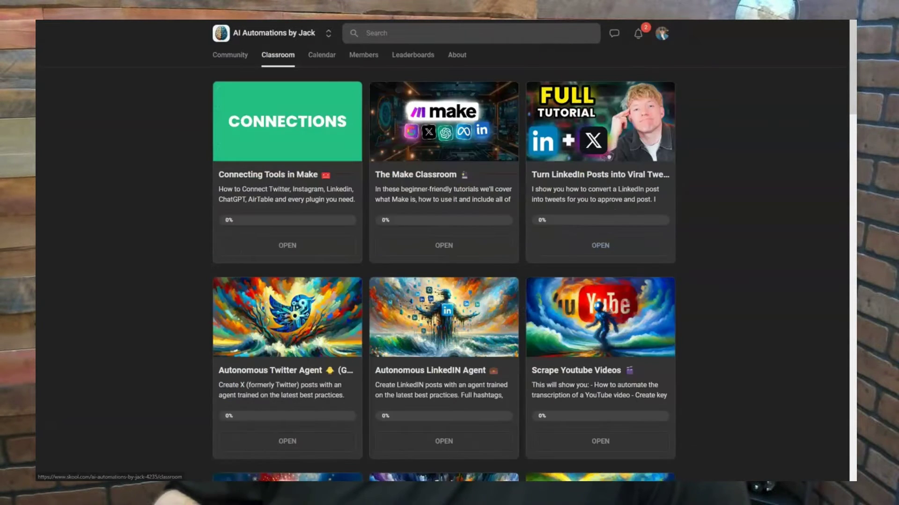
pyautogui.scroll(-3, 443, 262)
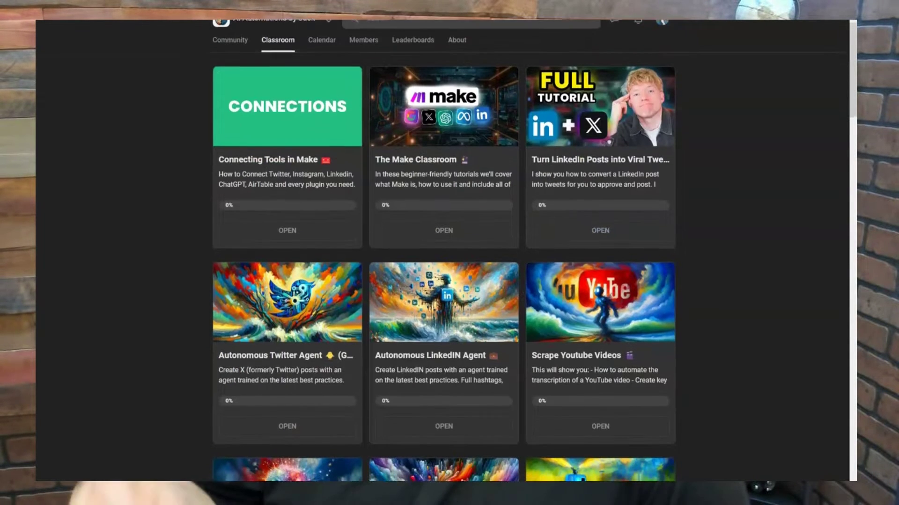
pyautogui.scroll(-3, 444, 262)
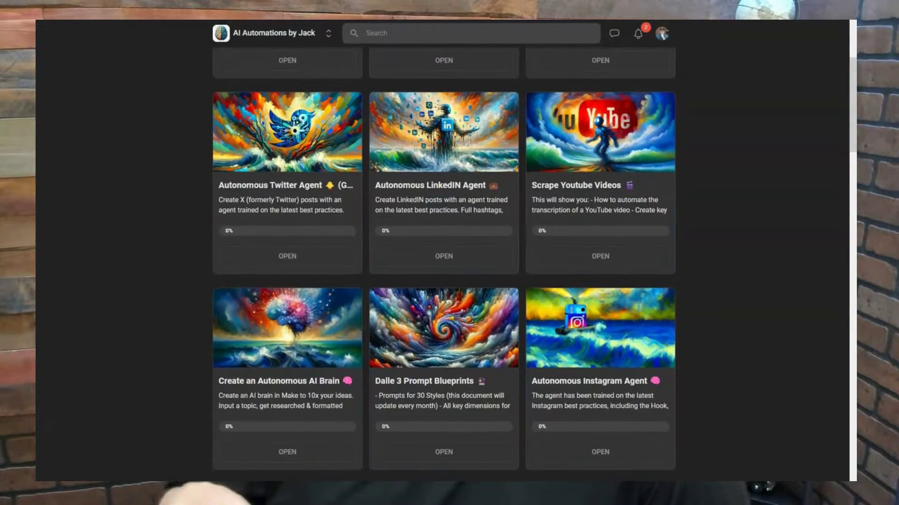
pyautogui.scroll(-3, 444, 262)
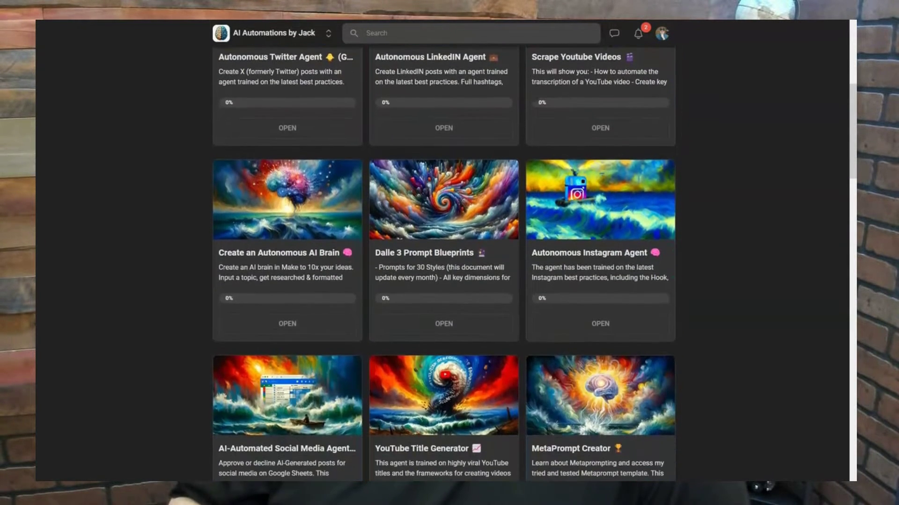
pyautogui.scroll(-3, 443, 262)
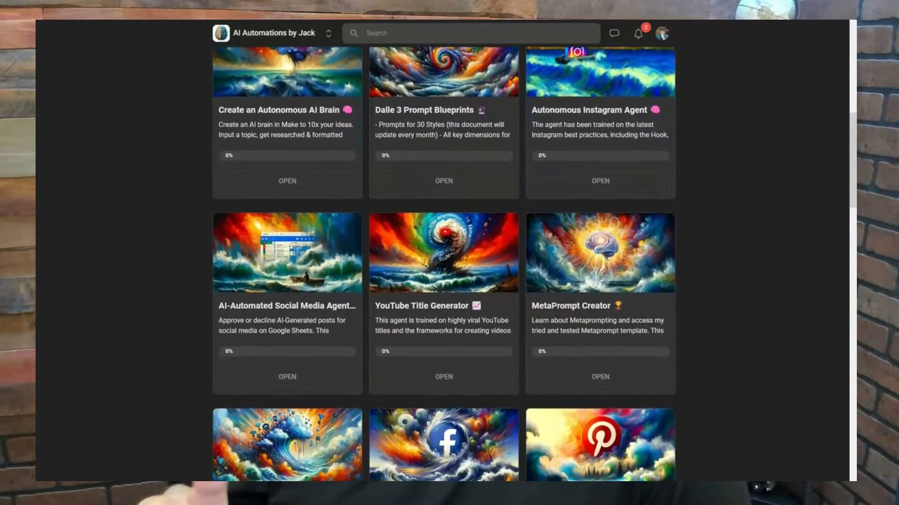
pyautogui.scroll(-3, 444, 262)
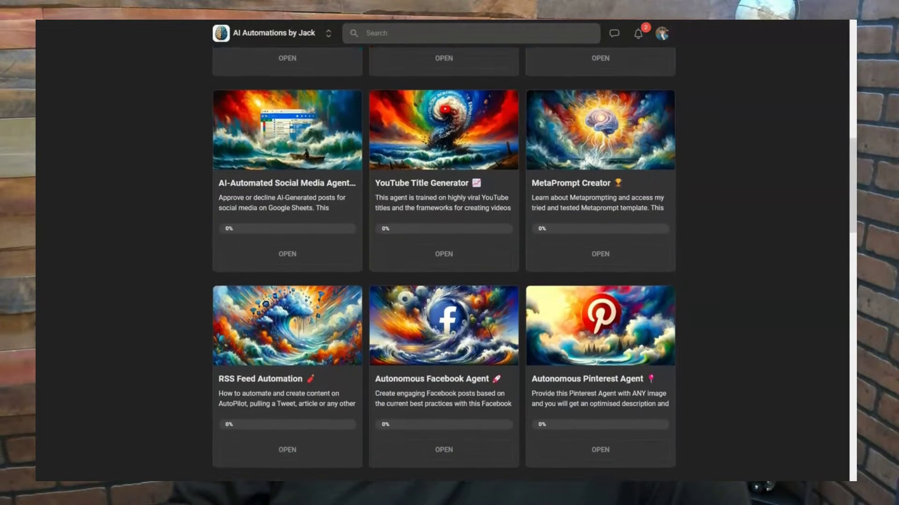
pyautogui.scroll(-3, 443, 262)
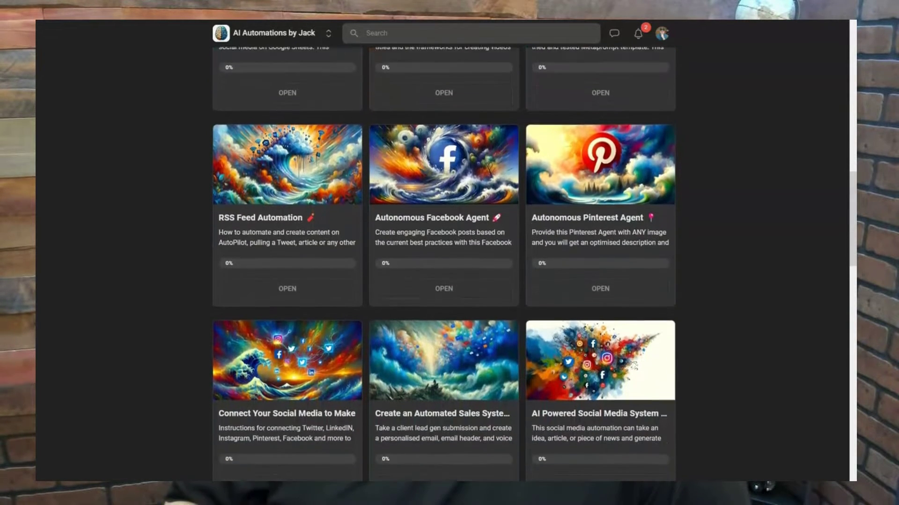
pyautogui.scroll(-3, 443, 264)
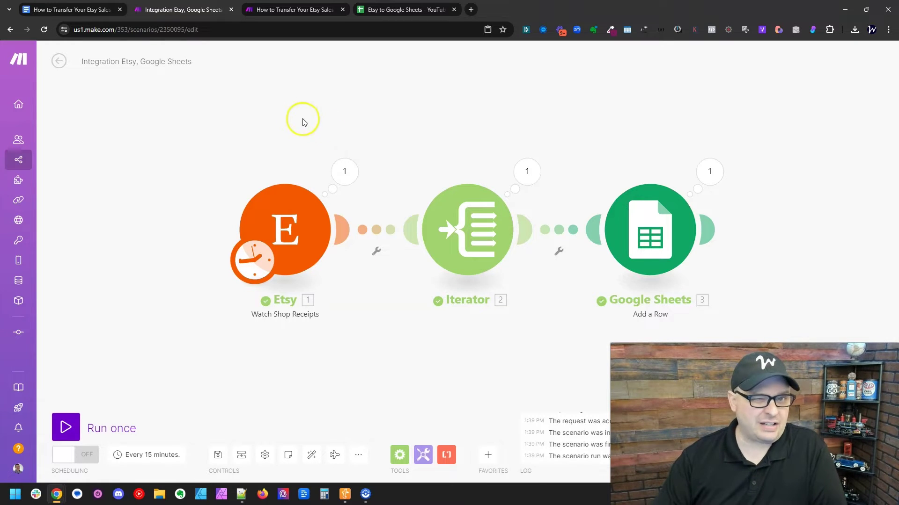
# Open Make's Organization page in a second tab, then start a brand-new blank scenario.
pyautogui.moveTo(29, 121)
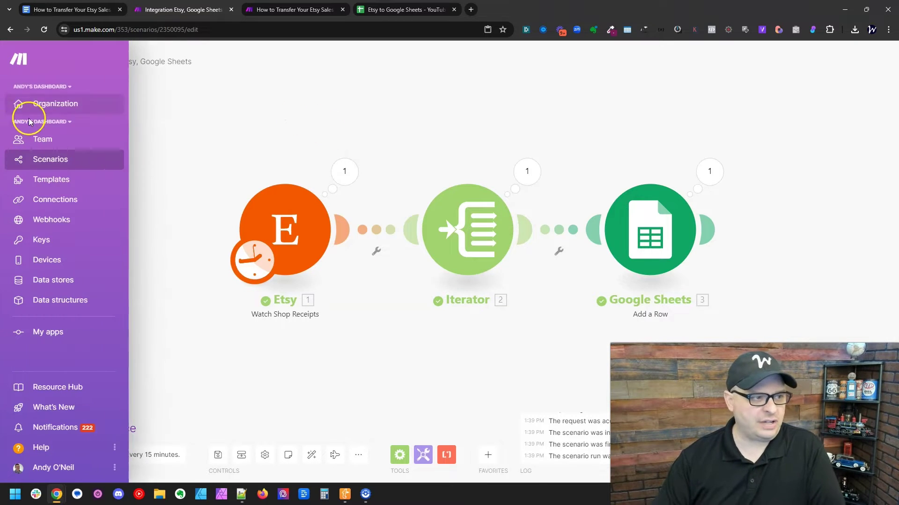
pyautogui.middleClick(55, 105)
pyautogui.moveTo(290, 9); pyautogui.dragTo(177, 16)
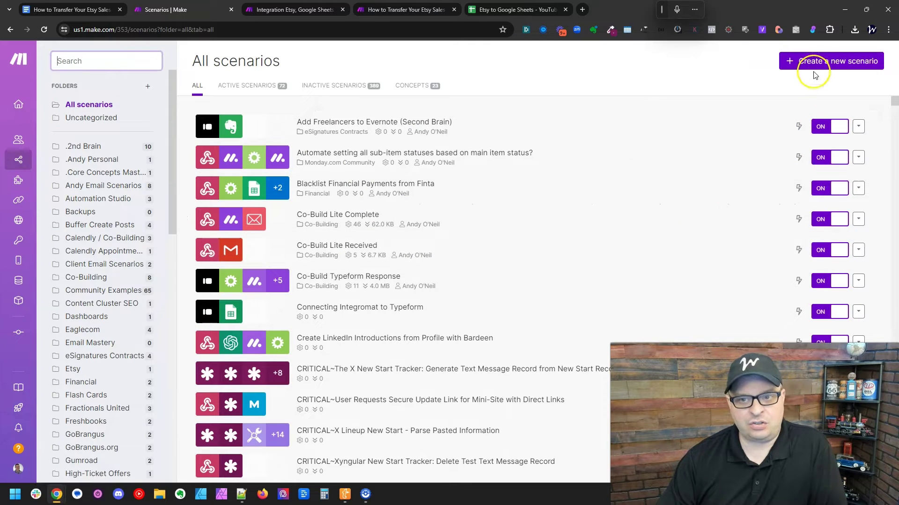
pyautogui.click(813, 68)
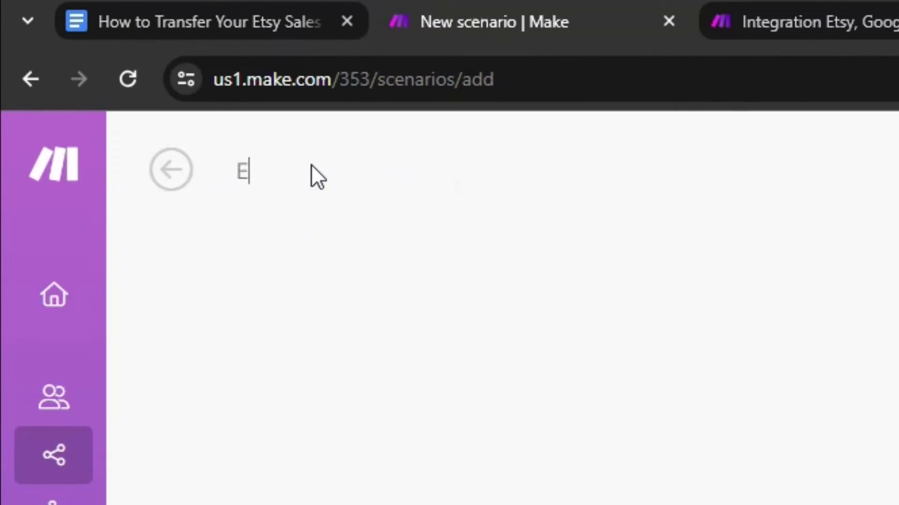
# Title the new scenario 'Etsy Orders to Google Sheets (Live Video)'.
pyautogui.write('ers ')
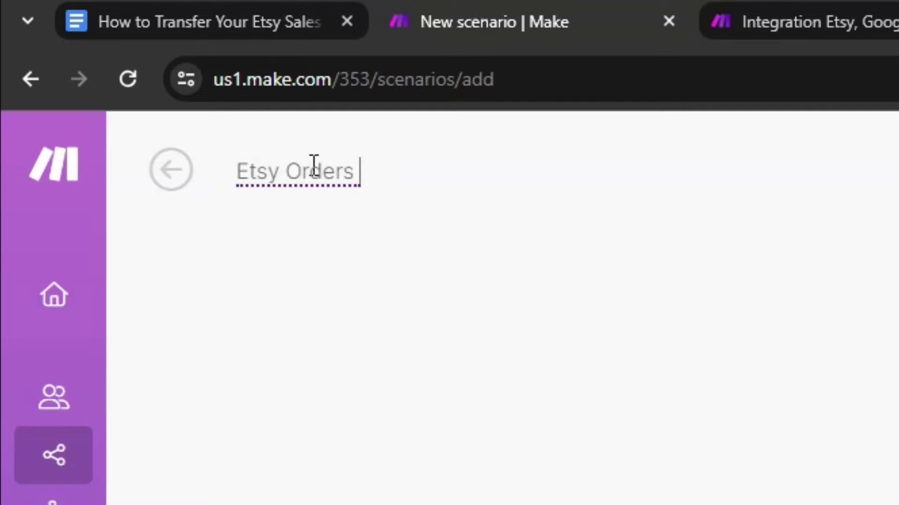
pyautogui.write('to Google Sheet')
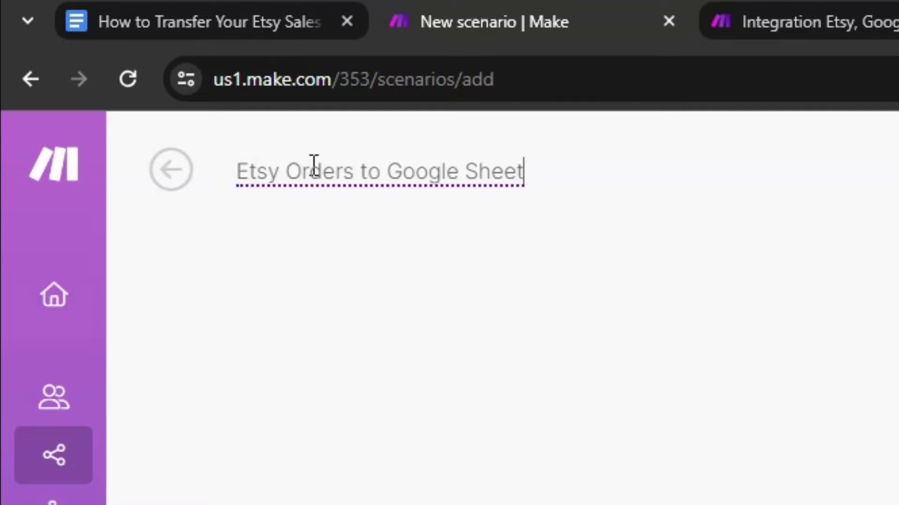
pyautogui.write('s (Live Video)')
pyautogui.press('Return')
pyautogui.click(461, 214)
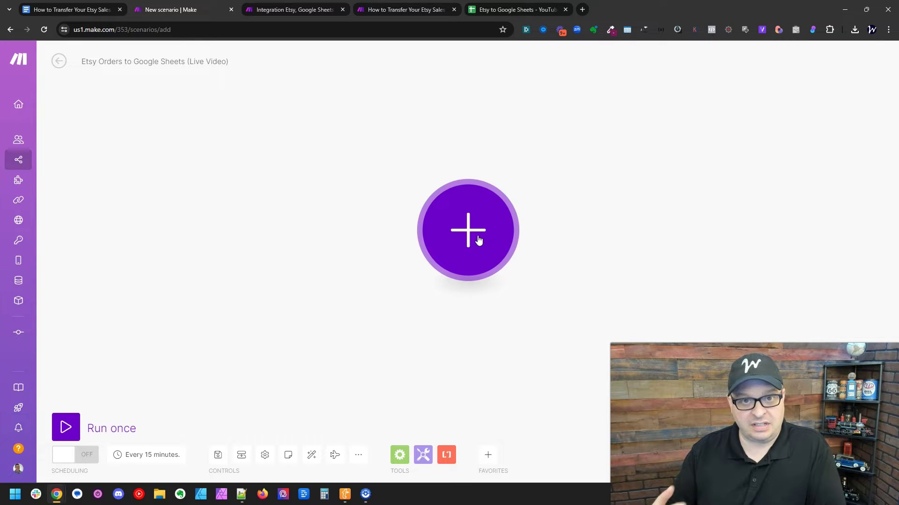
pyautogui.click(487, 237)
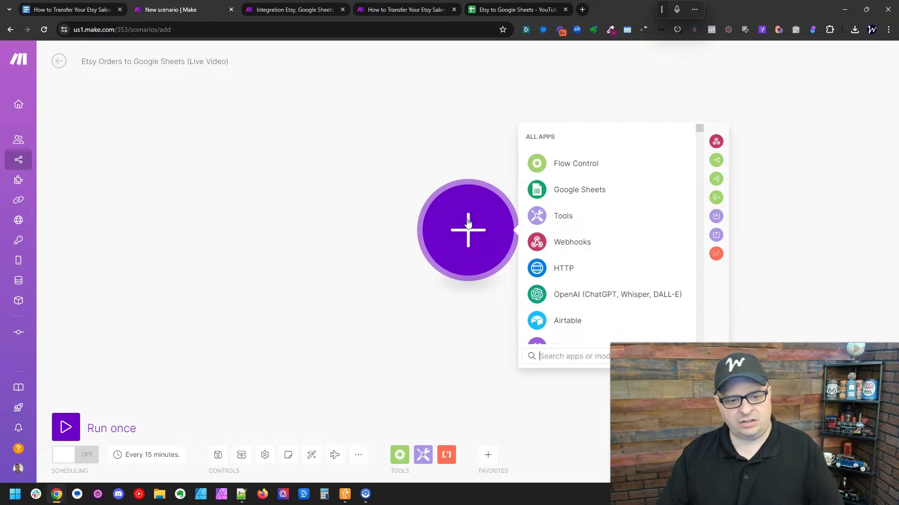
pyautogui.write('etsy')
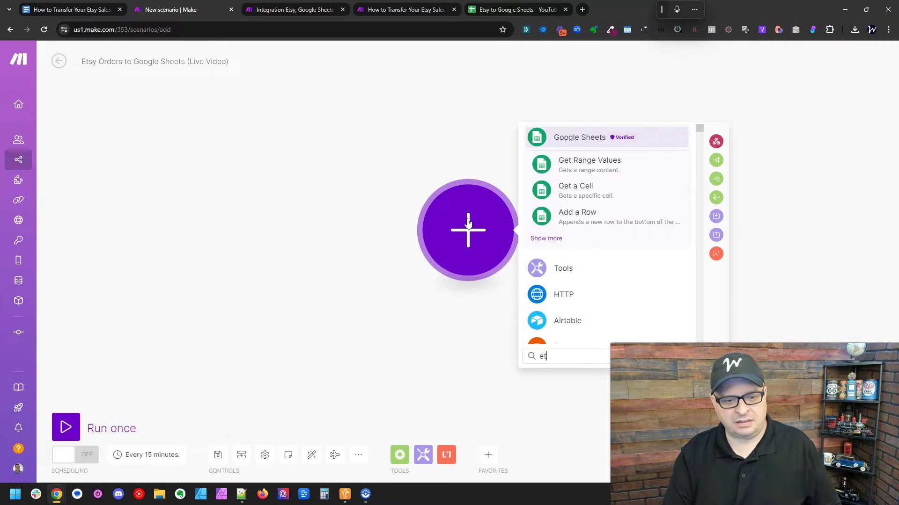
pyautogui.click(561, 142)
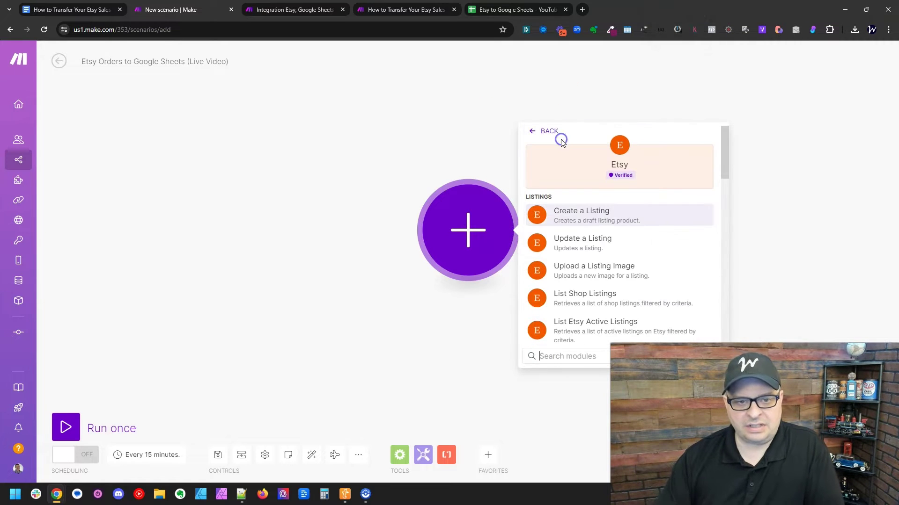
pyautogui.scroll(-1, 649, 242)
pyautogui.scroll(-5, 650, 243)
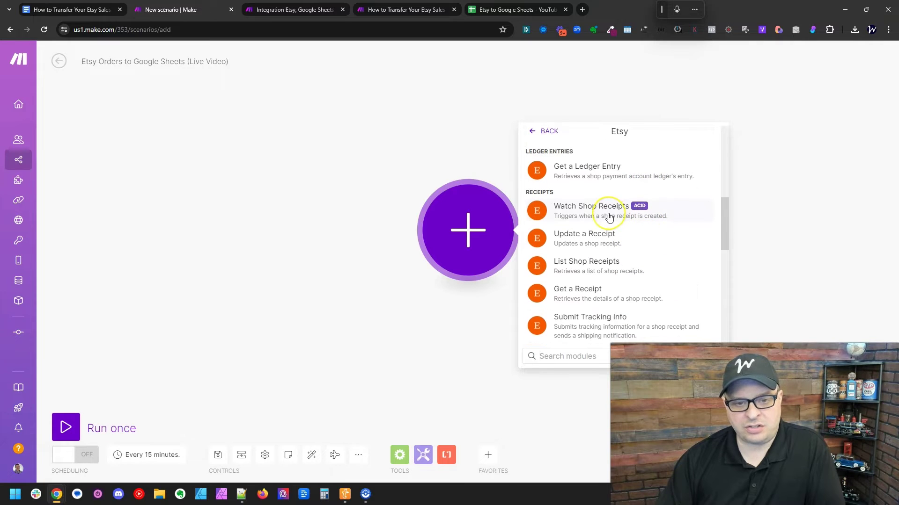
pyautogui.click(604, 216)
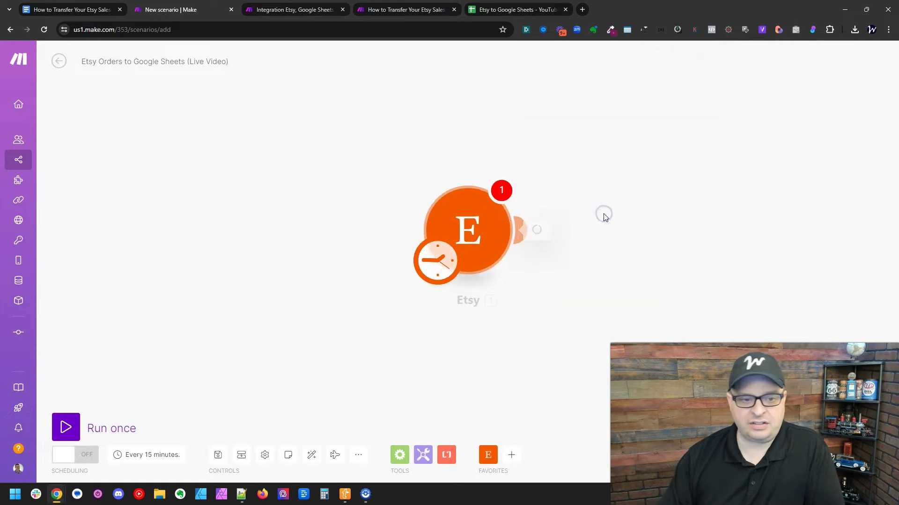
# Create a new Etsy connection, rename it with the user's name, and save it.
pyautogui.click(633, 198)
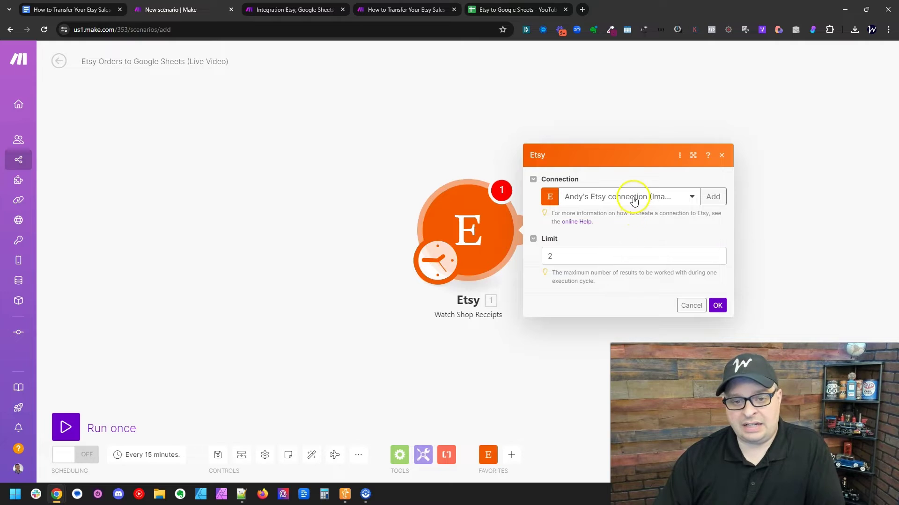
pyautogui.click(713, 204)
pyautogui.click(519, 165)
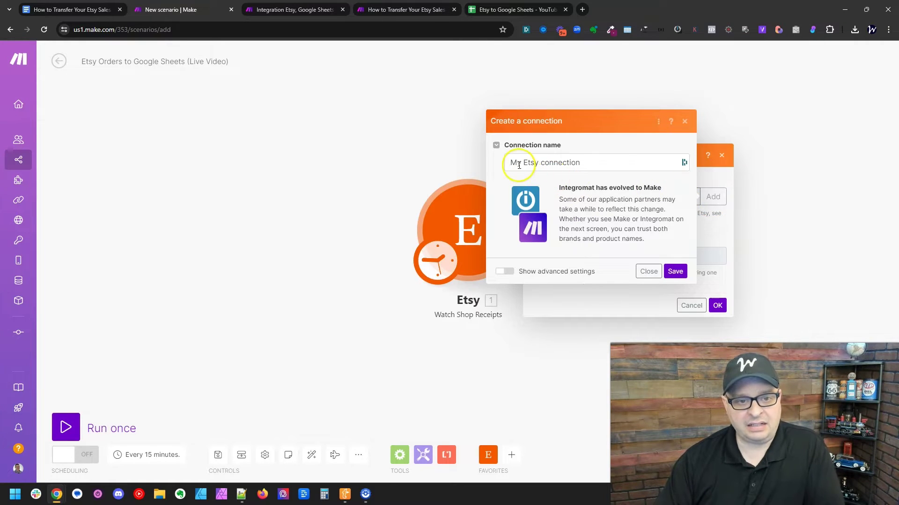
pyautogui.doubleClick(517, 164)
pyautogui.write('A')
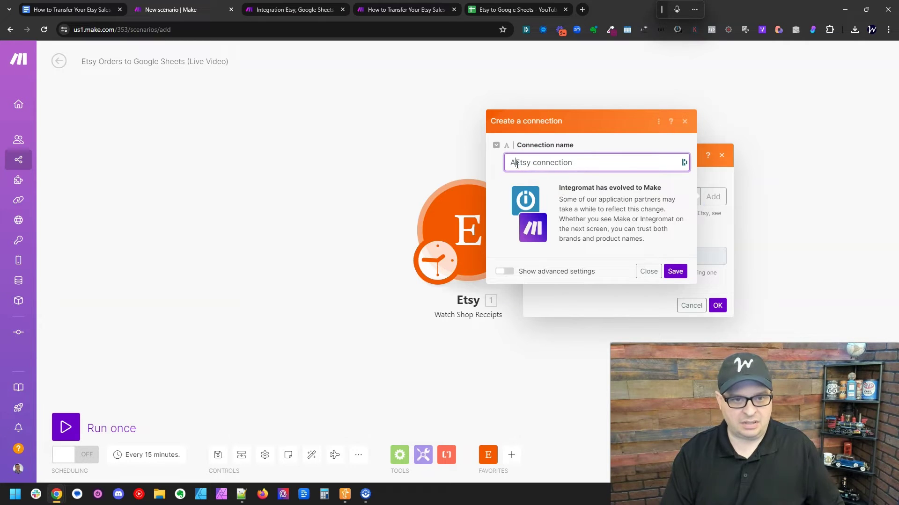
pyautogui.write("ndy's")
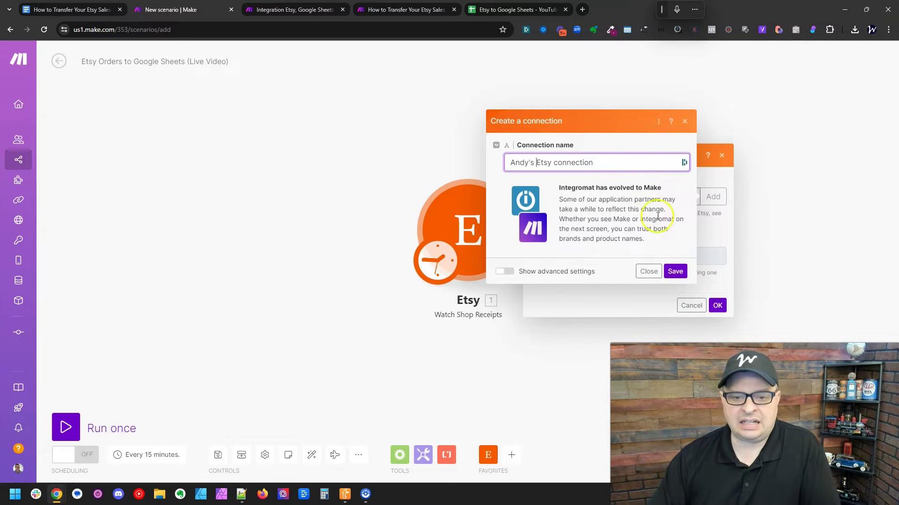
pyautogui.click(677, 272)
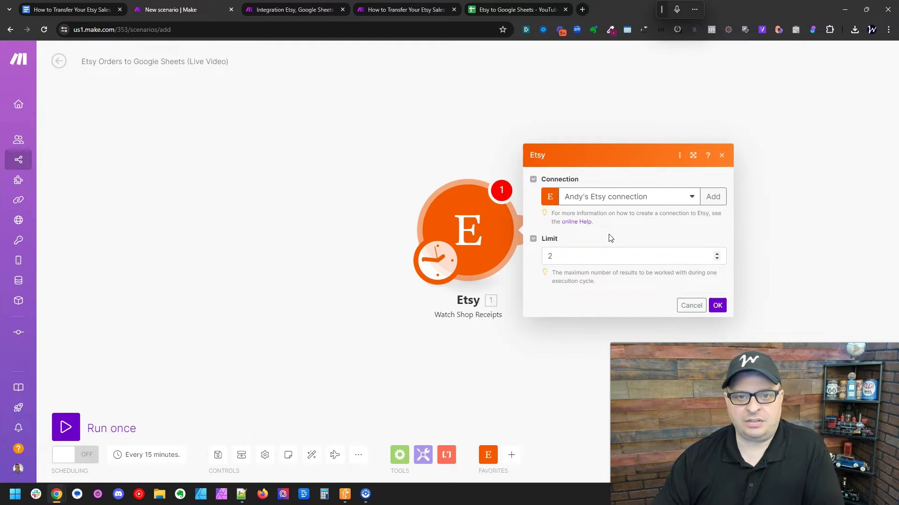
# Confirm the Etsy trigger settings with the start point set to 'From now on'.
pyautogui.click(576, 280)
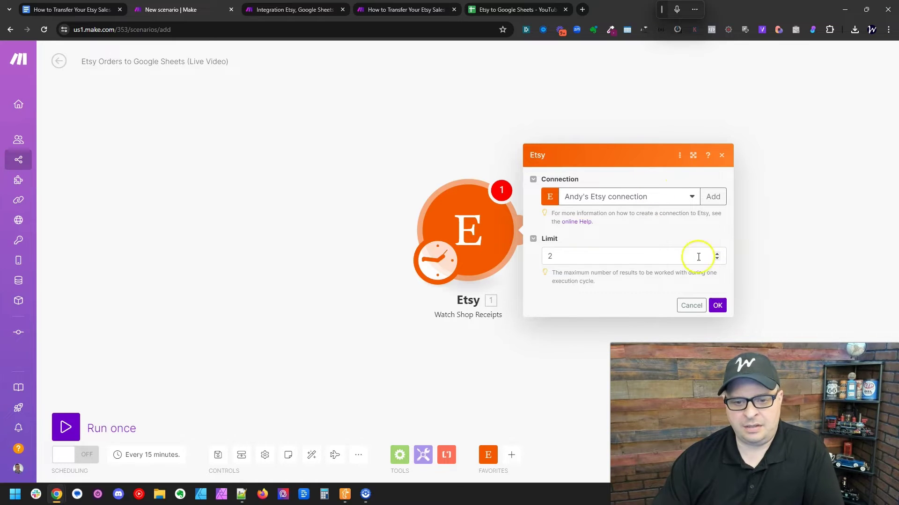
pyautogui.click(717, 305)
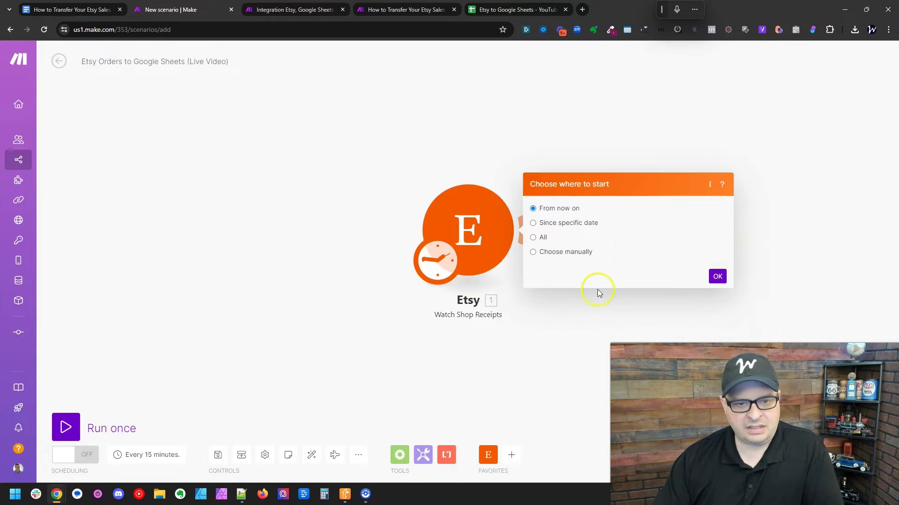
pyautogui.click(718, 281)
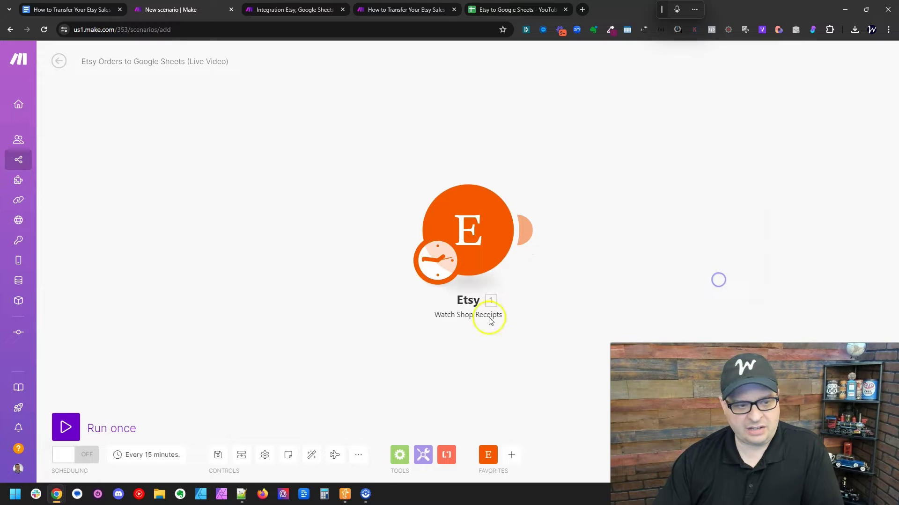
# Change the schedule from every 15 minutes to 'Every day' at 5:00 PM.
pyautogui.click(162, 455)
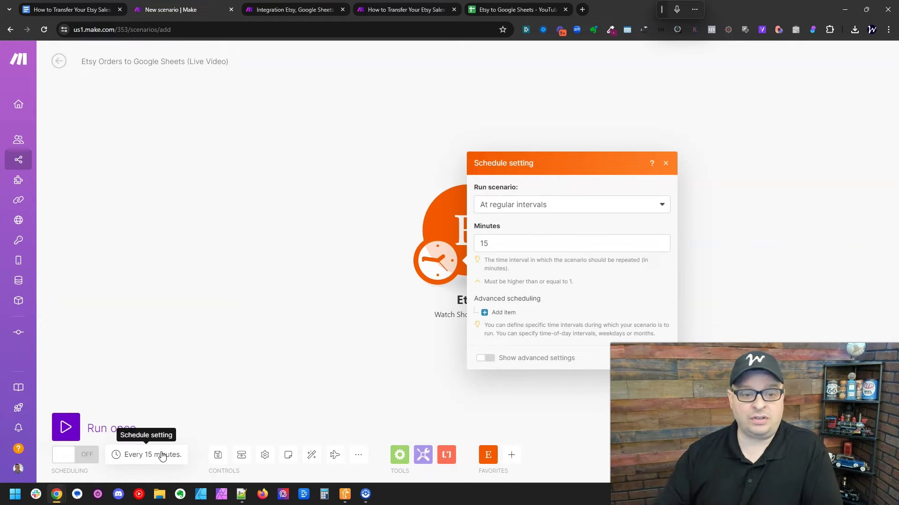
pyautogui.click(545, 204)
pyautogui.click(530, 253)
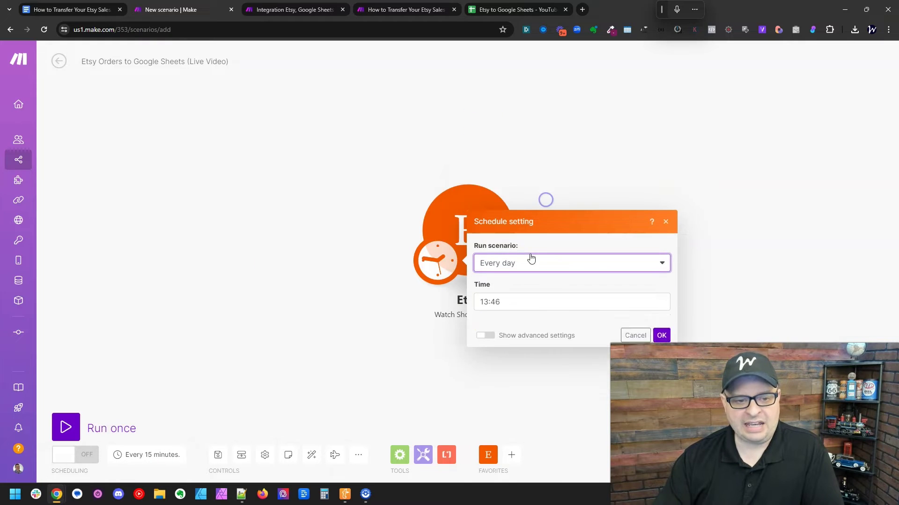
pyautogui.click(501, 275)
pyautogui.click(485, 277)
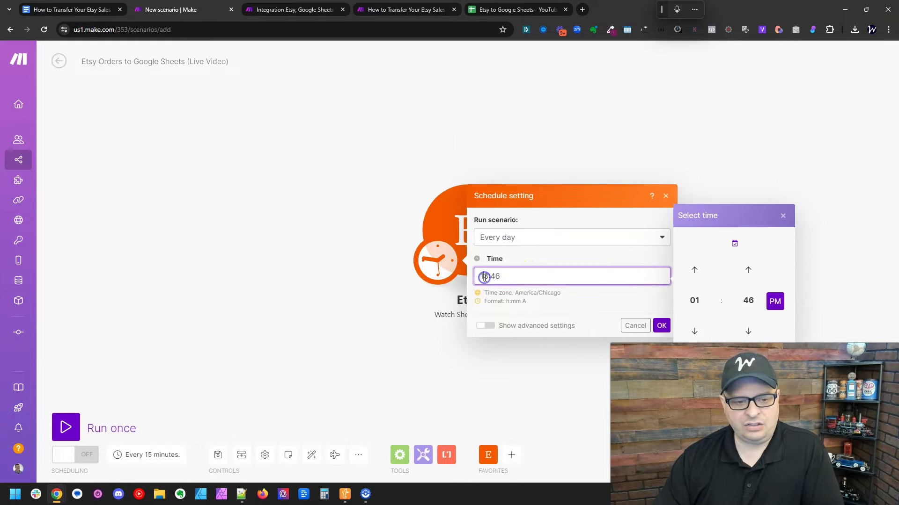
pyautogui.click(695, 301)
pyautogui.click(723, 304)
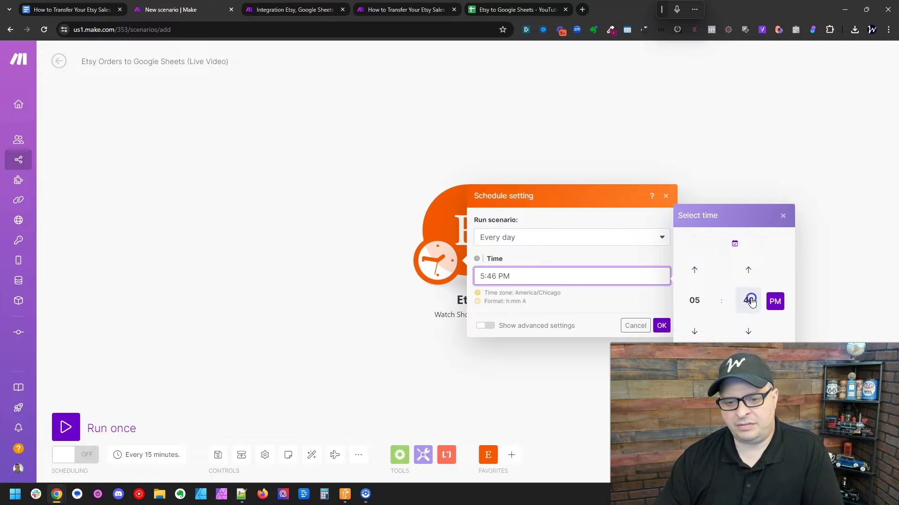
pyautogui.click(748, 301)
pyautogui.click(694, 272)
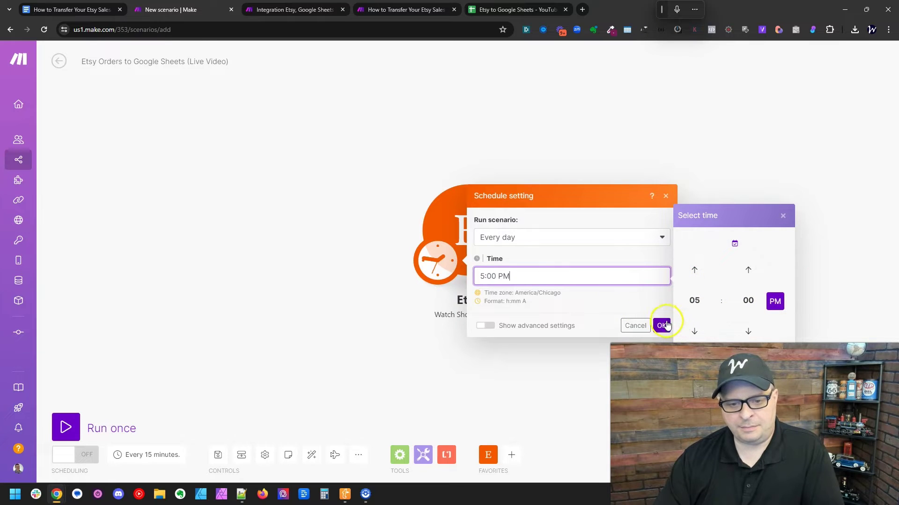
pyautogui.click(661, 325)
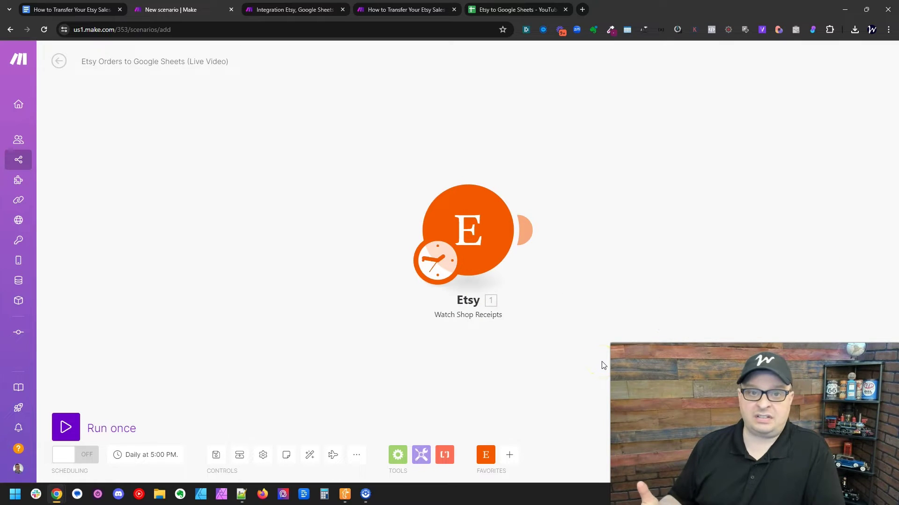
# Set the Etsy Watch Shop Receipts trigger's Limit to 20 results per cycle.
pyautogui.click(493, 247)
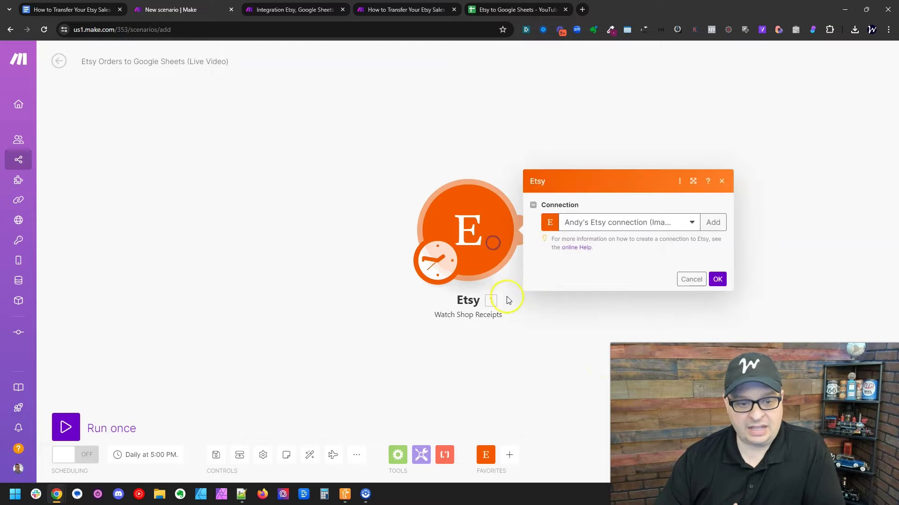
pyautogui.click(588, 255)
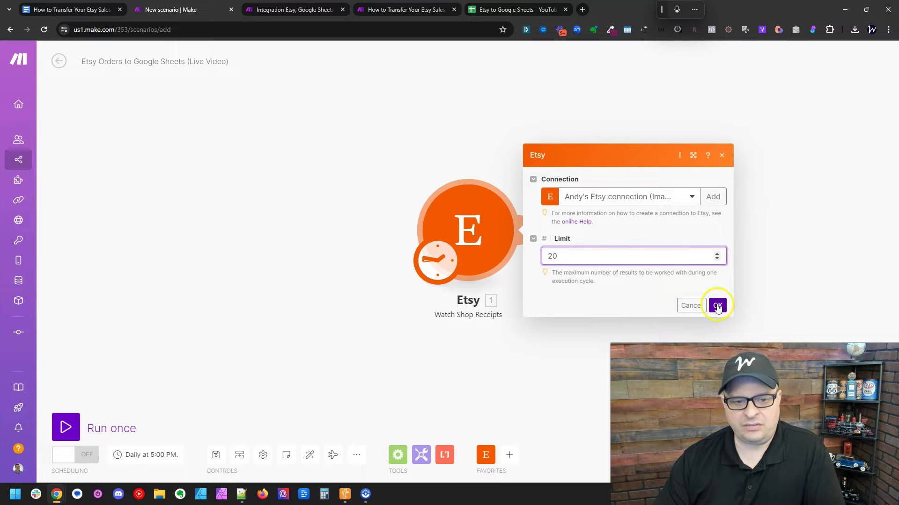
pyautogui.click(717, 306)
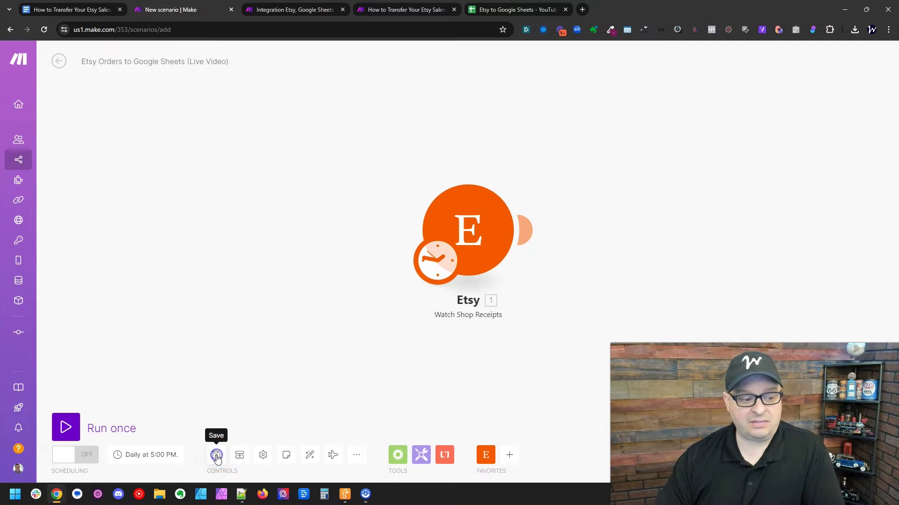
# Review the scenario's Previous Versions, inspecting the May 5, 2024 1:46 PM version.
pyautogui.click(355, 454)
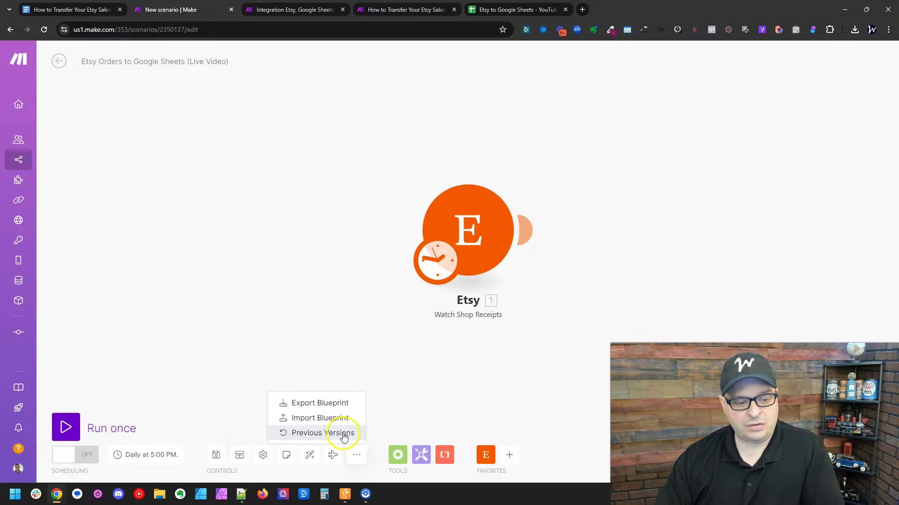
pyautogui.click(344, 434)
pyautogui.click(467, 267)
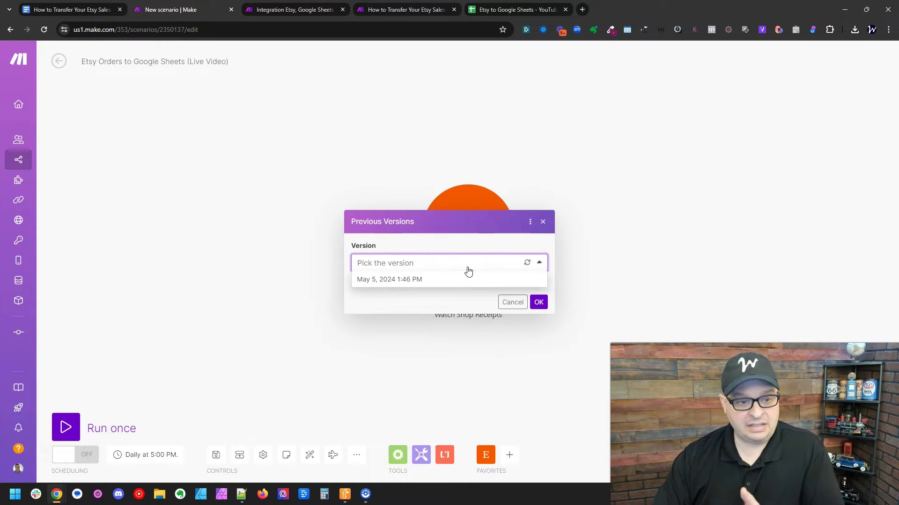
pyautogui.click(469, 282)
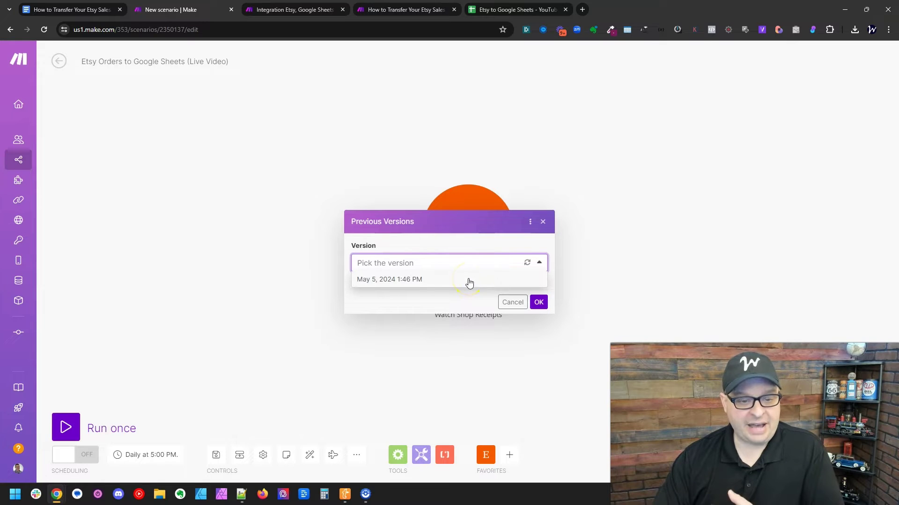
pyautogui.click(542, 223)
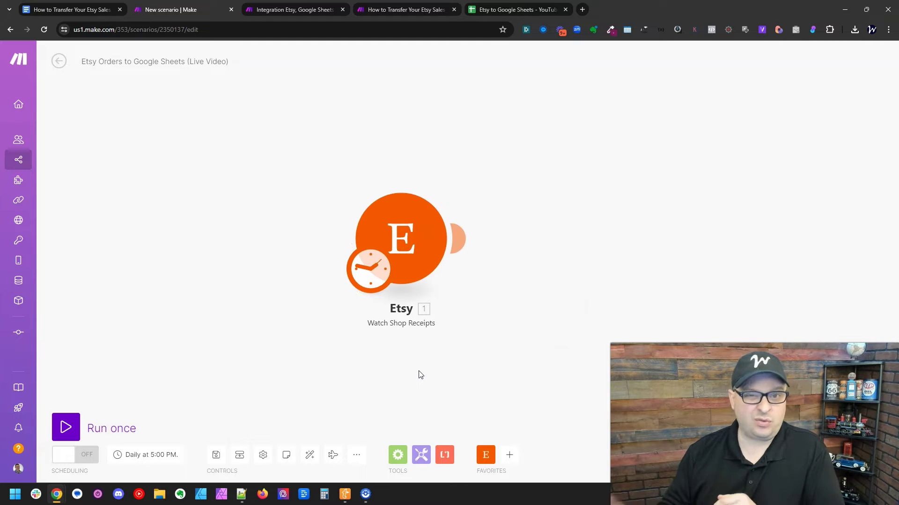
# Add a Flow Control Iterator after the Etsy trigger, then return to the Etsy spreadsheet.
pyautogui.click(460, 239)
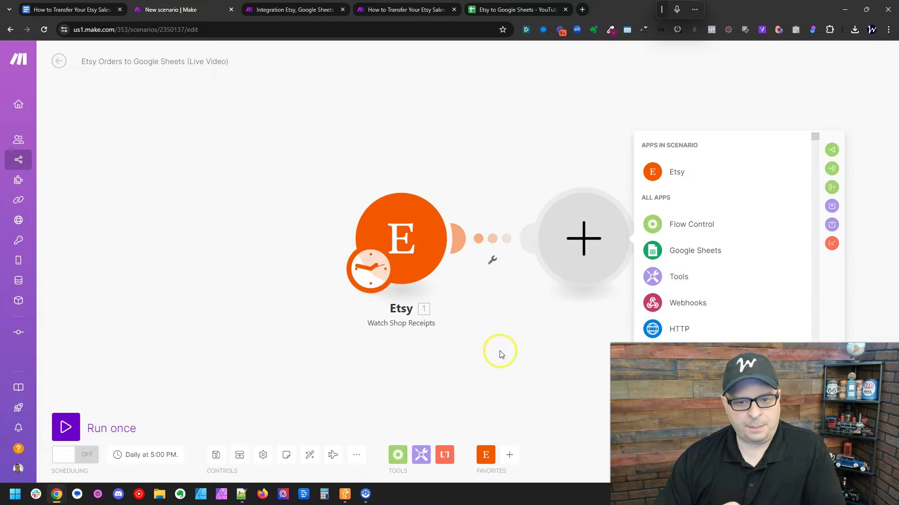
pyautogui.click(670, 225)
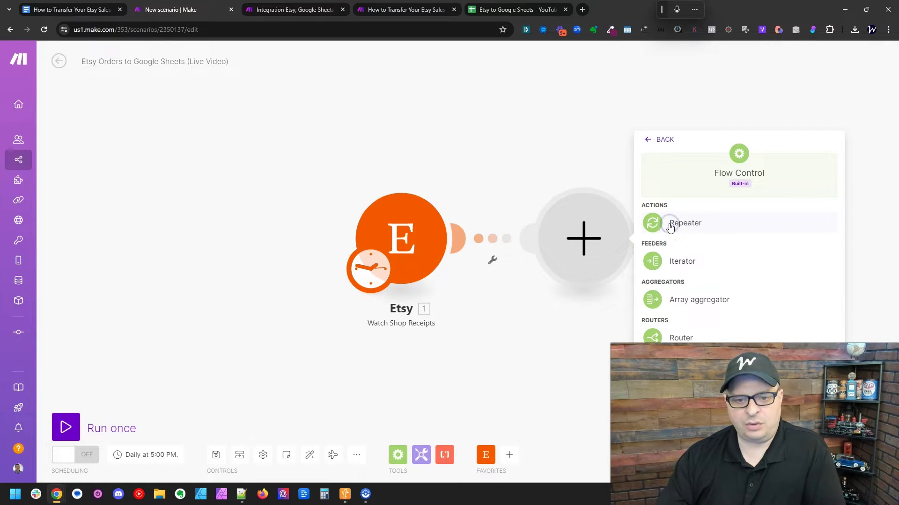
pyautogui.click(687, 262)
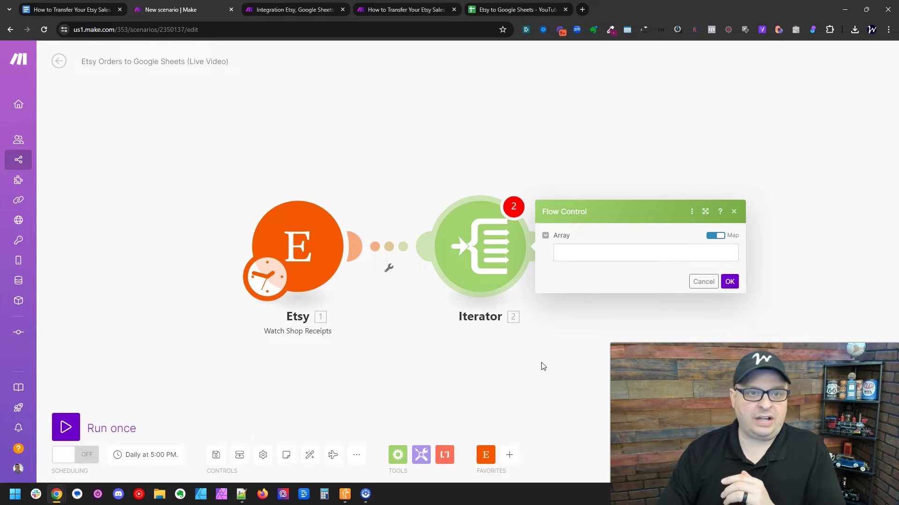
pyautogui.click(484, 9)
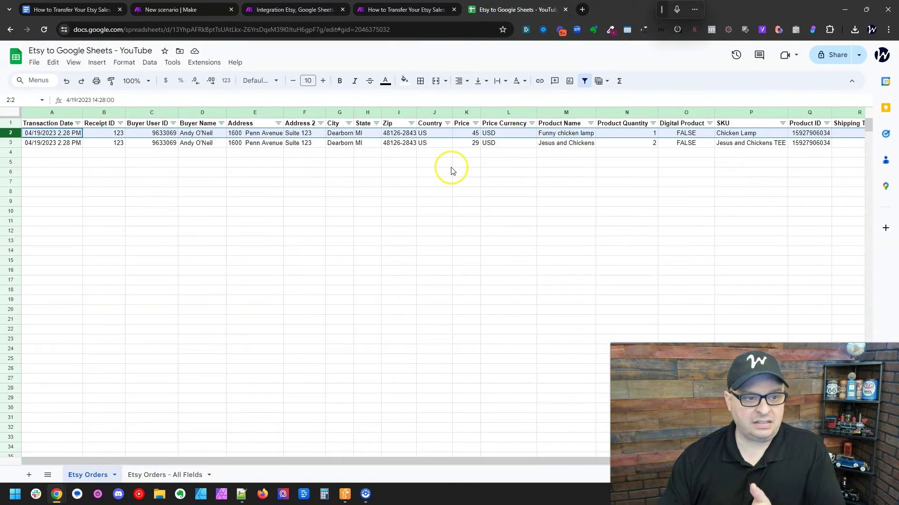
# Check the first order's product name (Funny chicken lamp), quantity and price 45 in Etsy Orders, then return to Make.
pyautogui.click(573, 135)
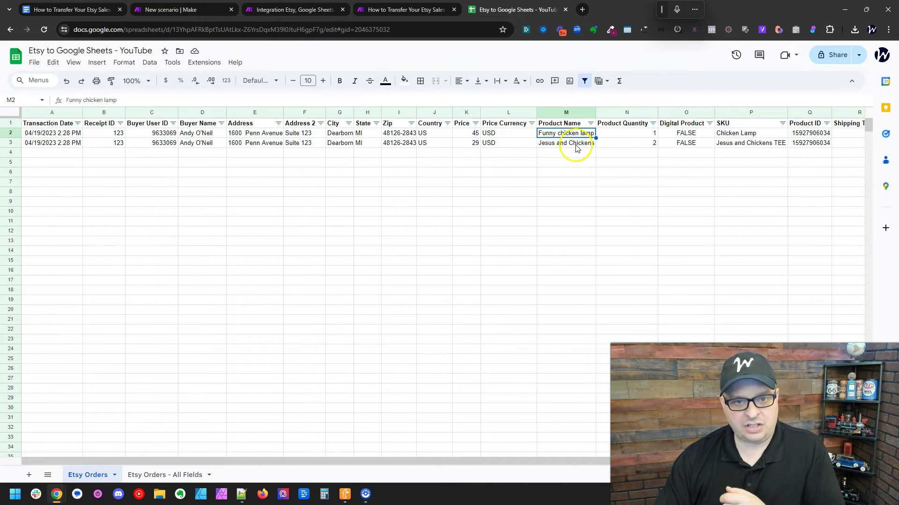
pyautogui.click(627, 135)
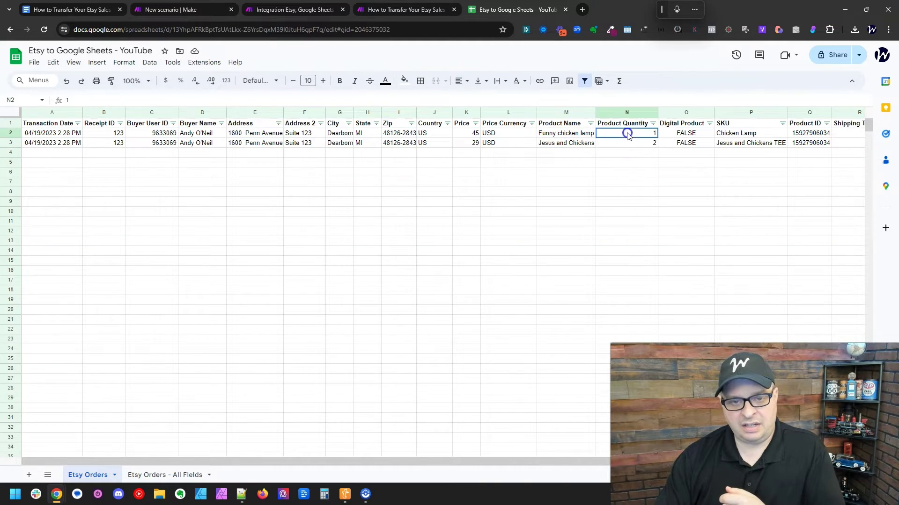
pyautogui.moveTo(627, 134); pyautogui.dragTo(628, 141)
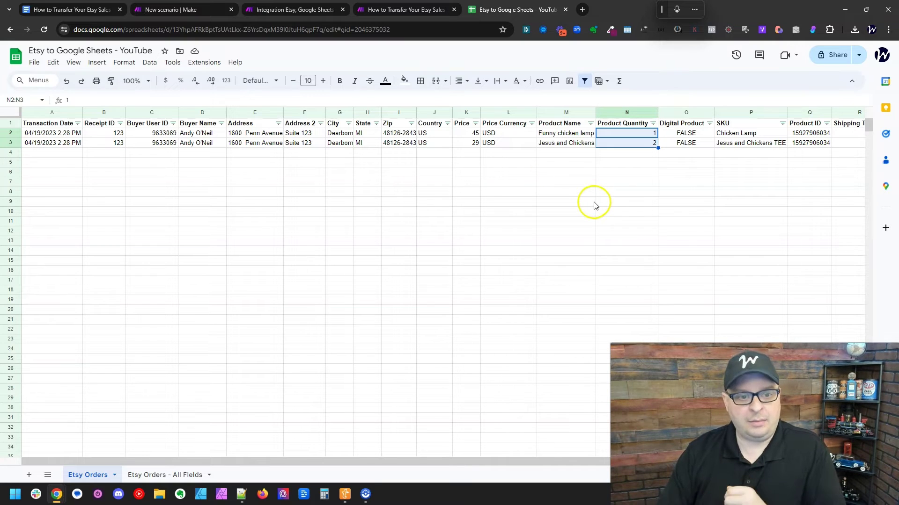
pyautogui.click(469, 135)
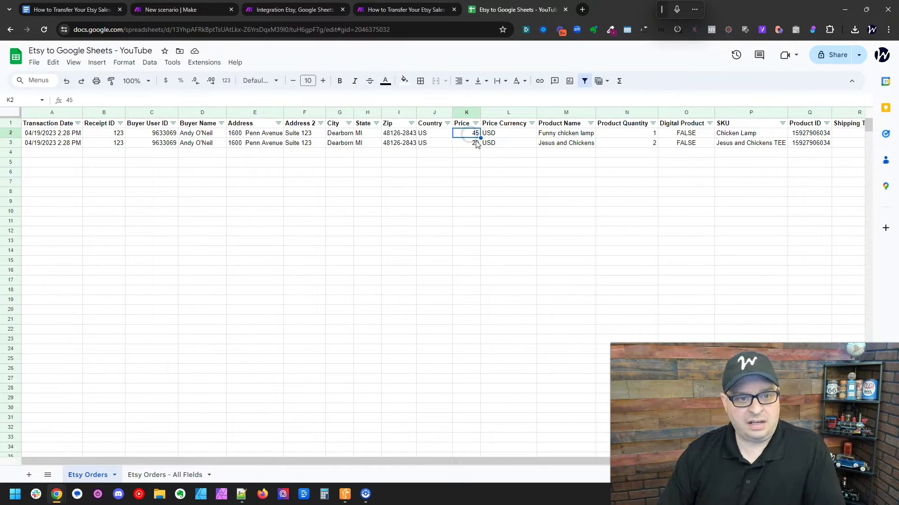
pyautogui.click(642, 135)
pyautogui.click(580, 134)
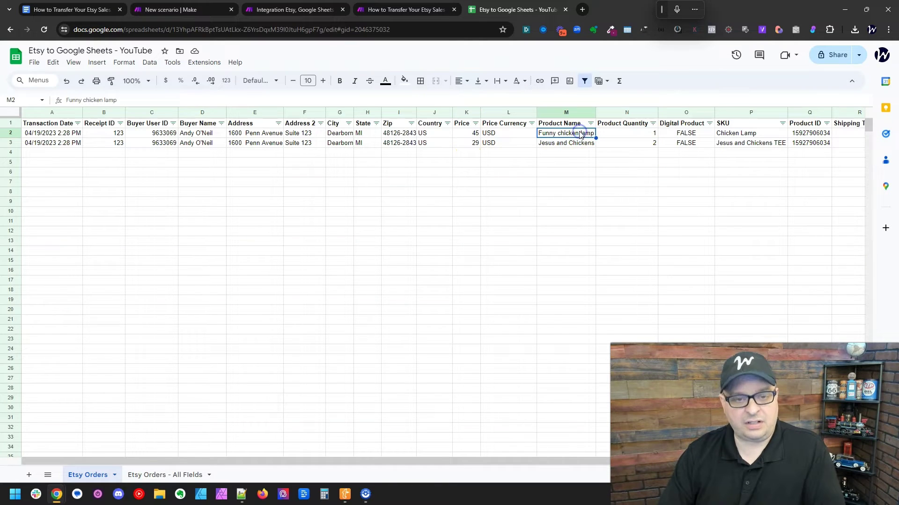
pyautogui.click(635, 135)
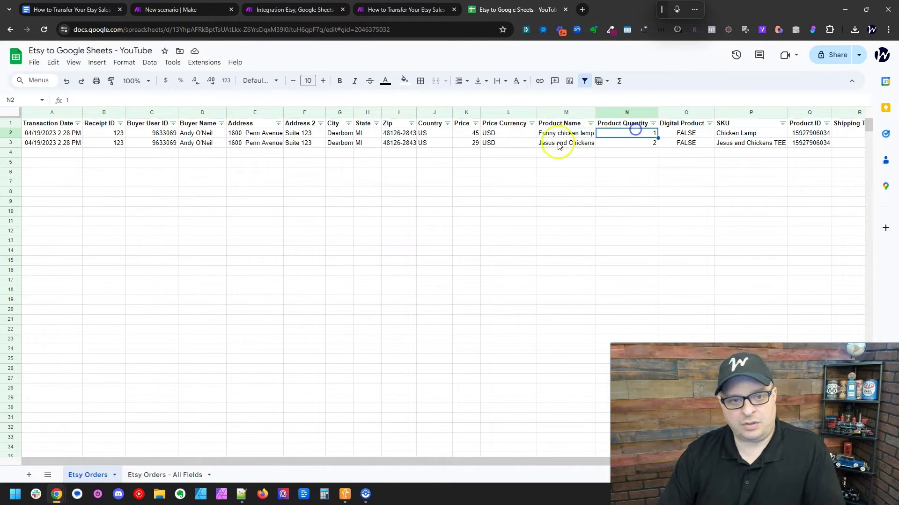
pyautogui.click(471, 135)
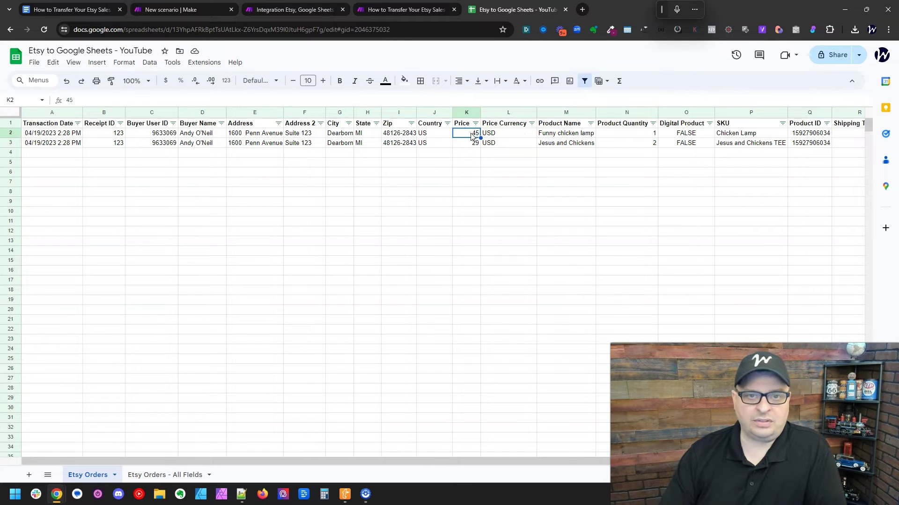
pyautogui.hotkey('ctrl', '2')
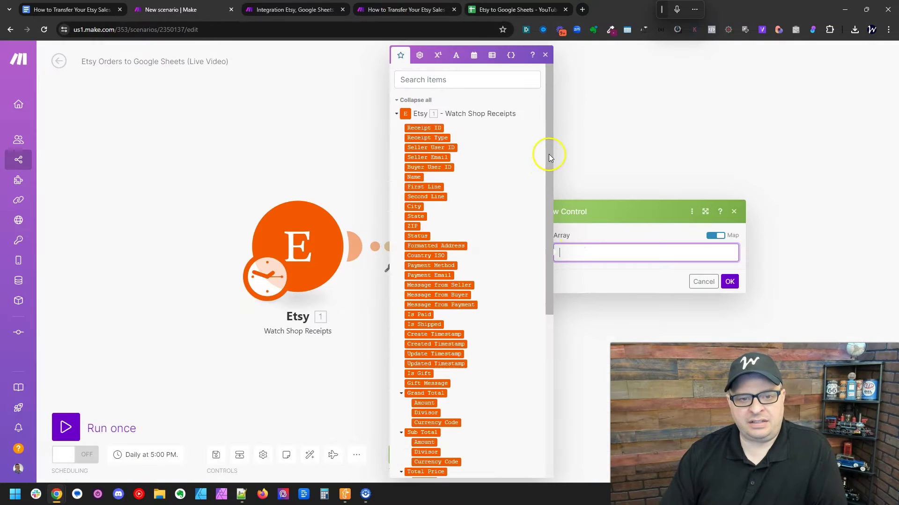
# Map the Etsy receipt's Transactions[] array into the Iterator's Array field and save it.
pyautogui.moveTo(554, 219); pyautogui.dragTo(554, 336)
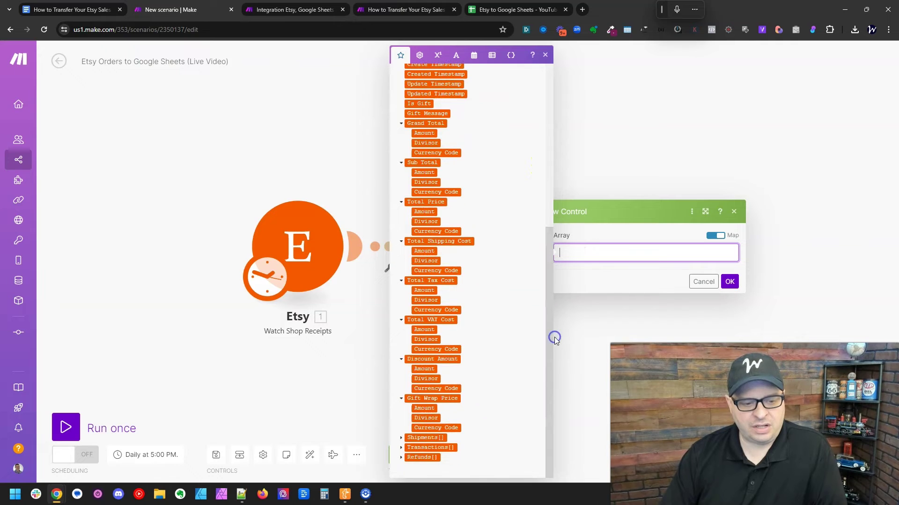
pyautogui.click(446, 447)
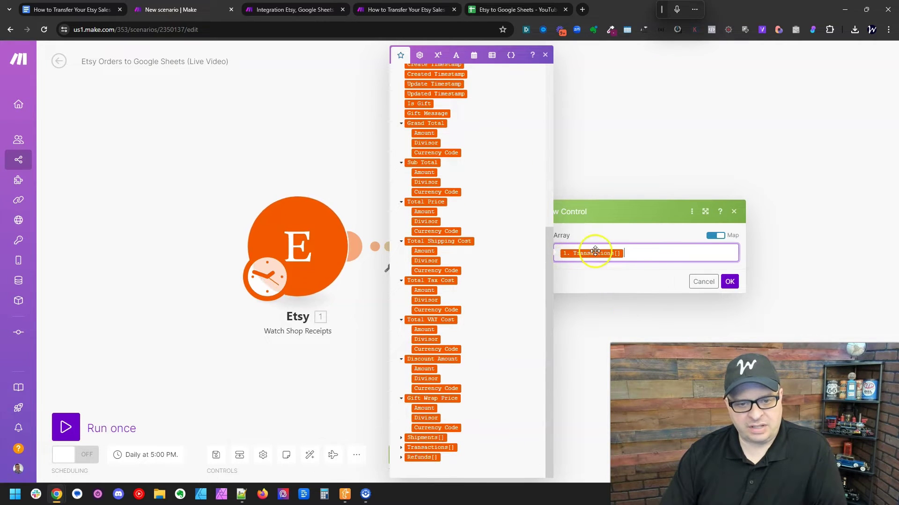
pyautogui.click(728, 281)
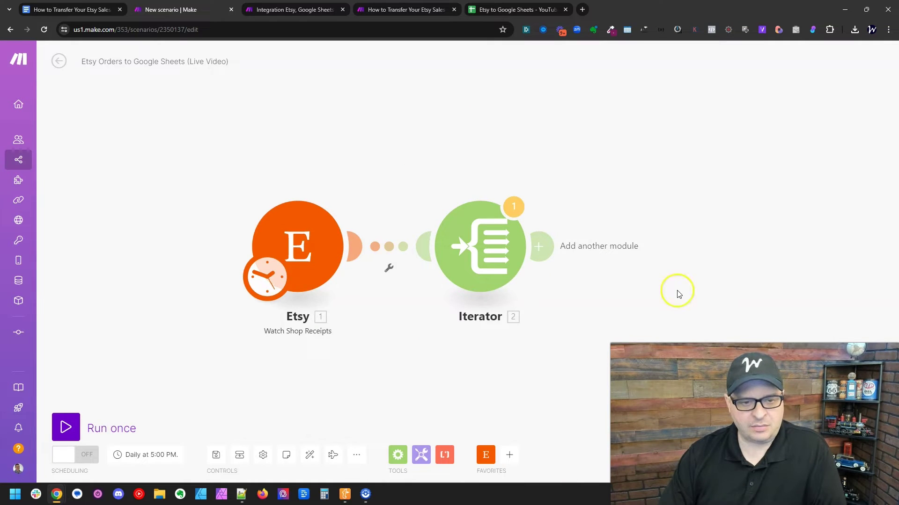
# Attach a Google Sheets Add a Row module to the Iterator's output.
pyautogui.click(480, 245)
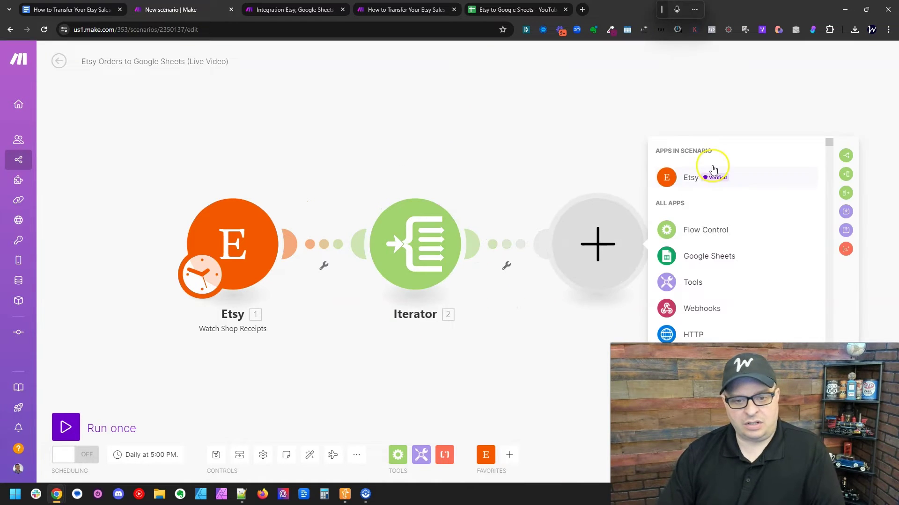
pyautogui.click(709, 256)
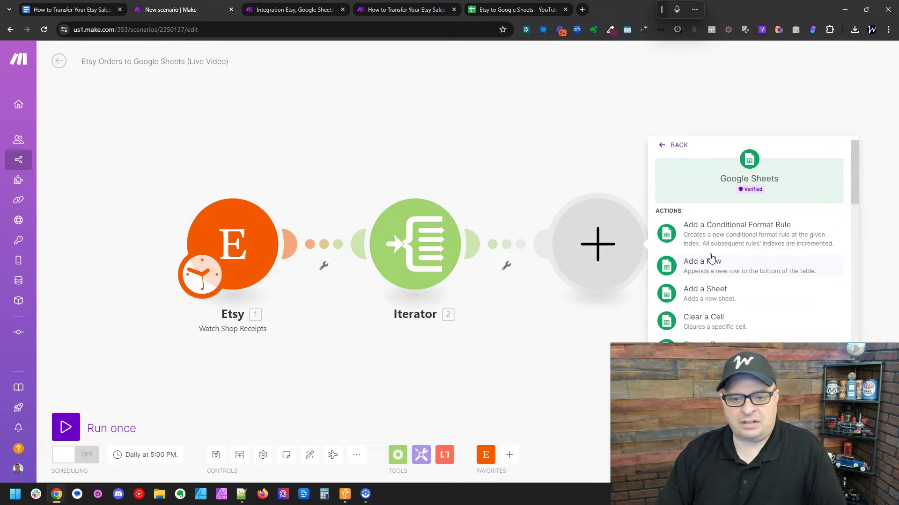
pyautogui.click(724, 265)
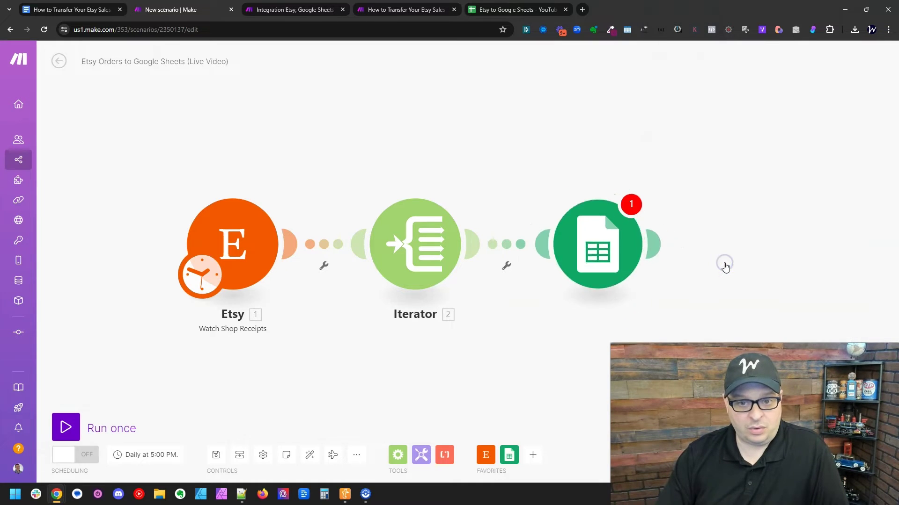
pyautogui.moveTo(600, 376); pyautogui.dragTo(521, 376)
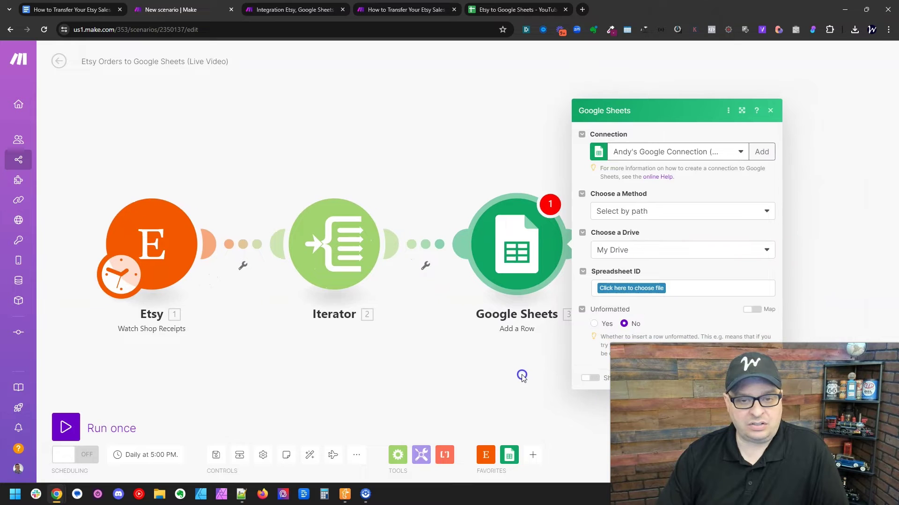
# Cancel creating a new Google connection, keeping the existing one, and review the spreadsheet lookup method.
pyautogui.click(762, 152)
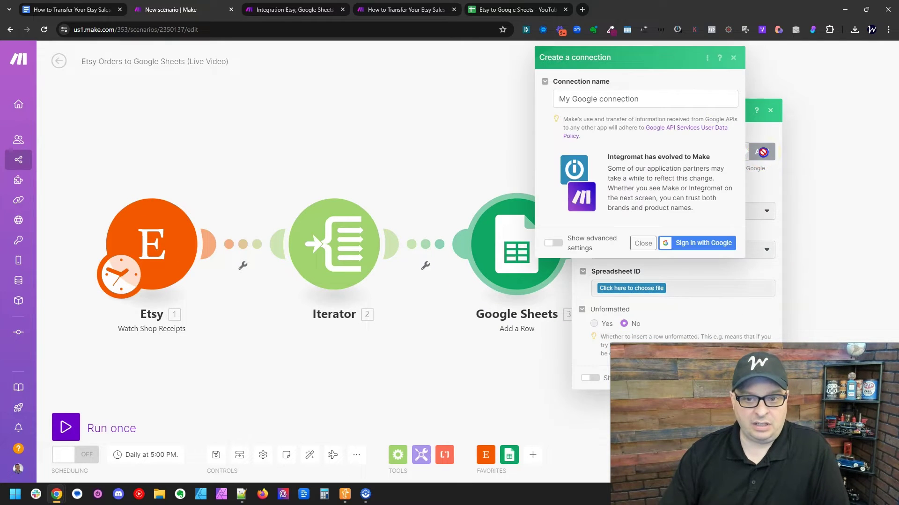
pyautogui.doubleClick(565, 100)
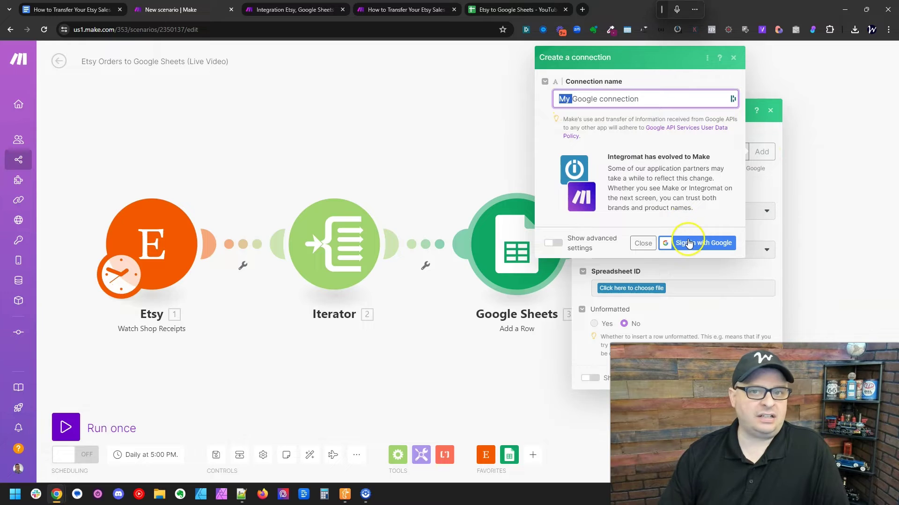
pyautogui.click(732, 58)
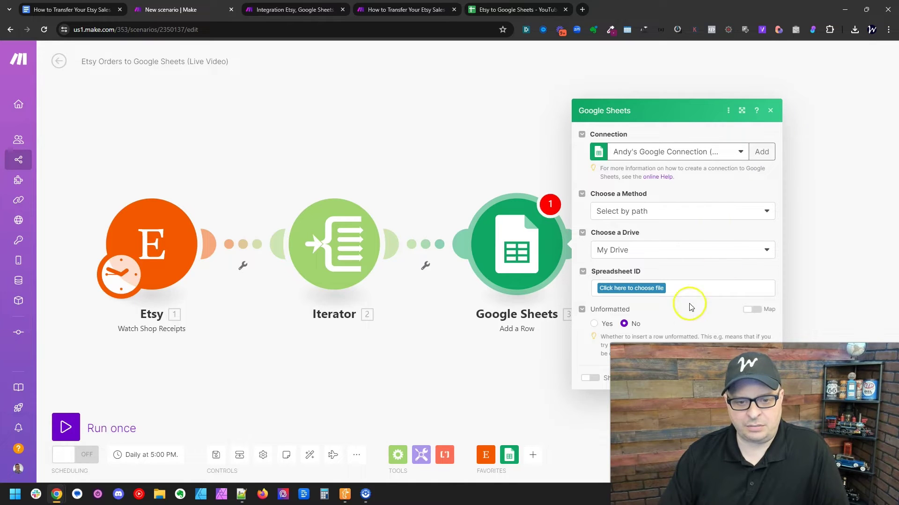
pyautogui.click(654, 209)
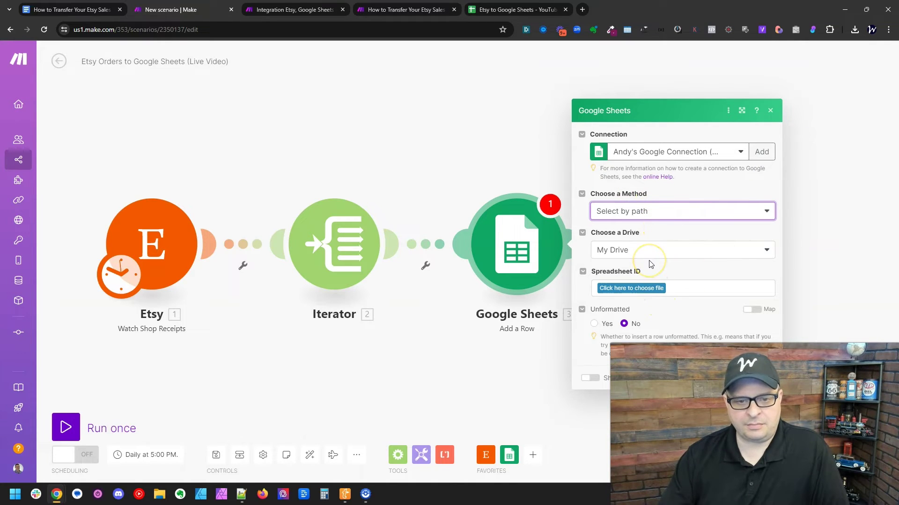
# Using Select by path in My Drive, search 'ets' and pick the 'Etsy to Google Sheets - YouTube' spreadsheet.
pyautogui.click(631, 220)
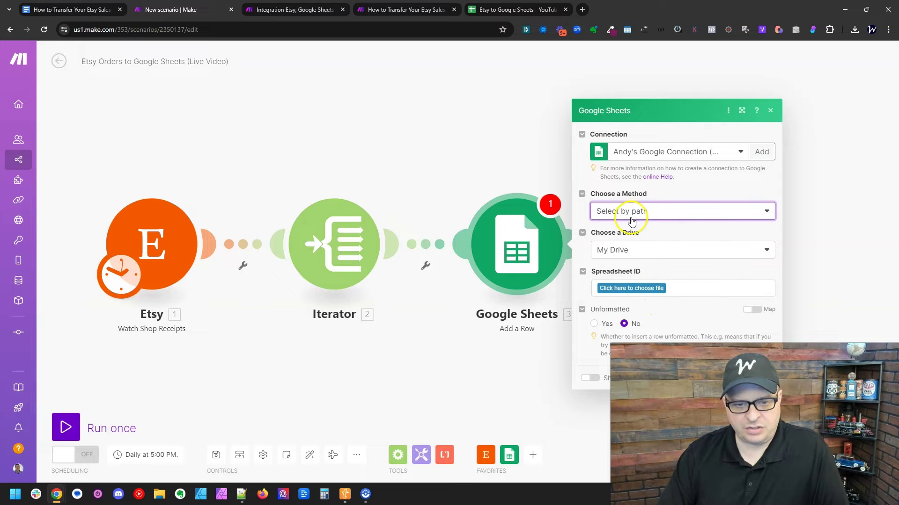
pyautogui.click(639, 250)
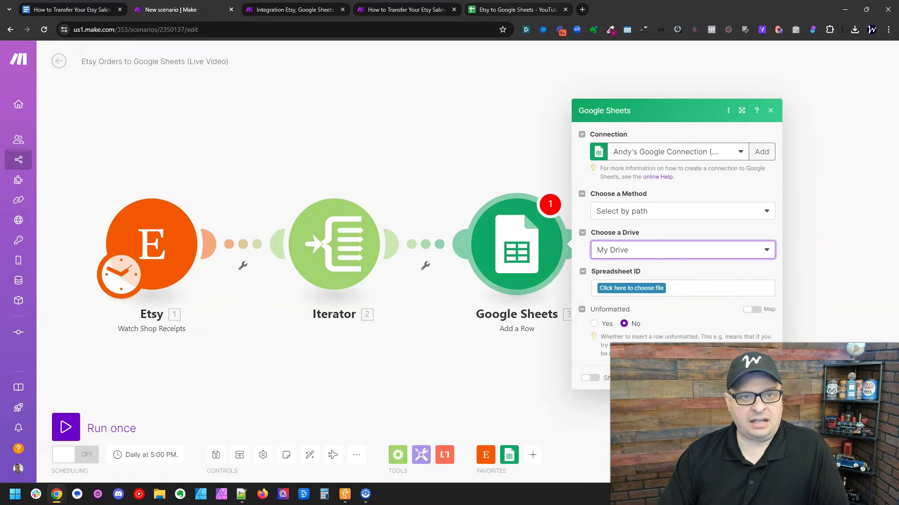
pyautogui.click(515, 10)
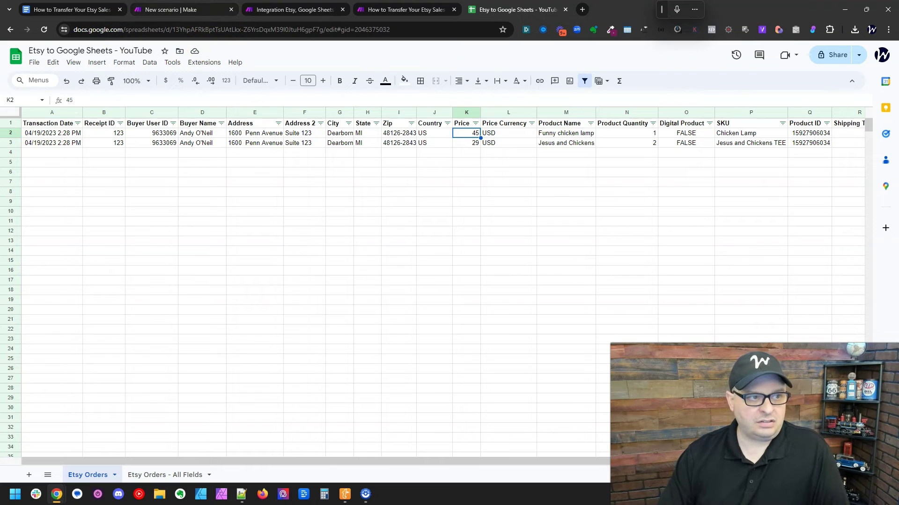
pyautogui.moveTo(210, 6)
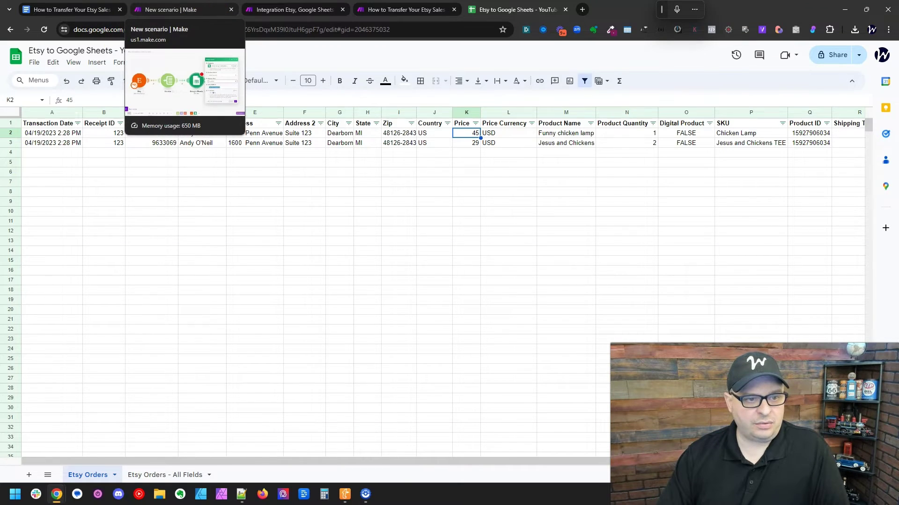
pyautogui.click(210, 10)
pyautogui.write('etsy to')
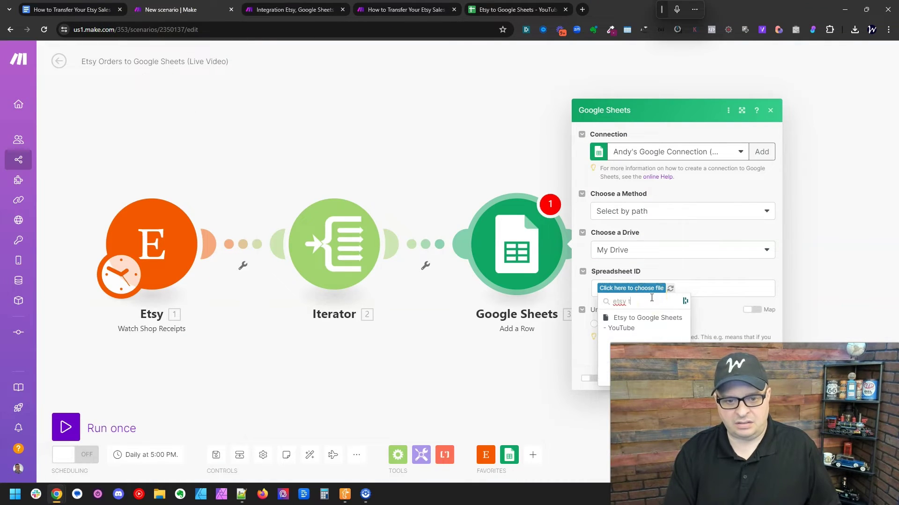
pyautogui.click(647, 322)
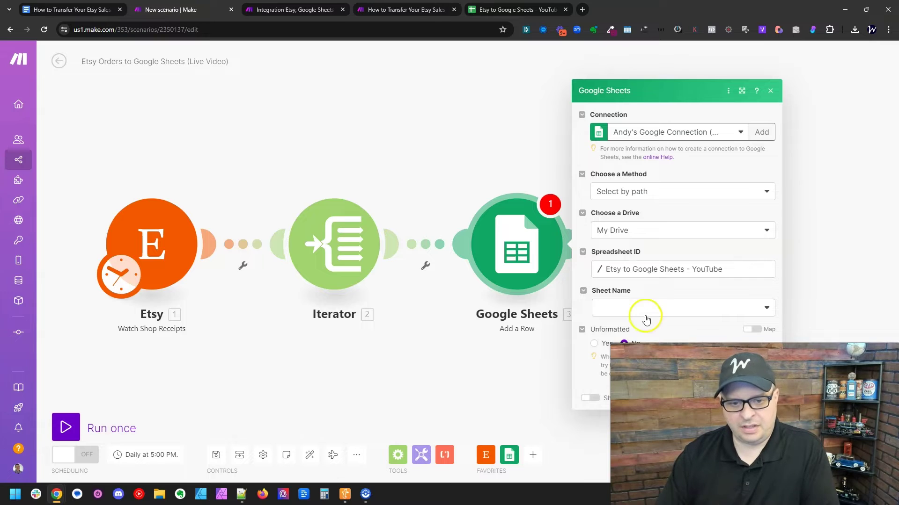
# Choose the Etsy Orders sheet, then switch over to the spreadsheet.
pyautogui.click(645, 308)
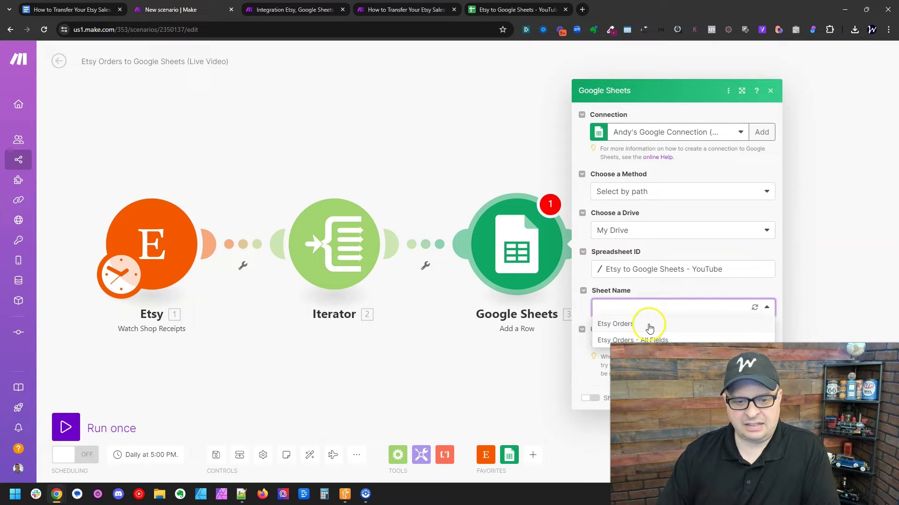
pyautogui.click(649, 325)
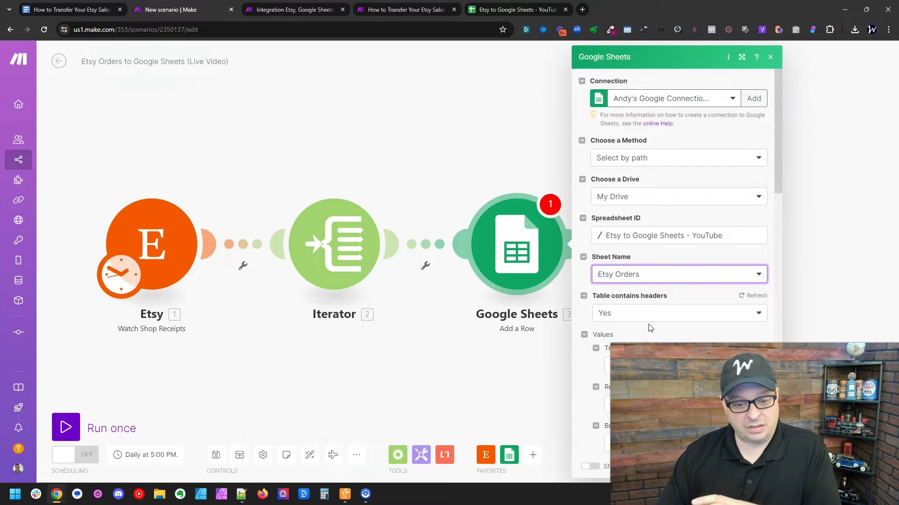
pyautogui.click(487, 11)
# Review the All Fields sheet headers like buyer_email and buyer_user_id, then start mapping Transaction Date (A).
pyautogui.click(165, 475)
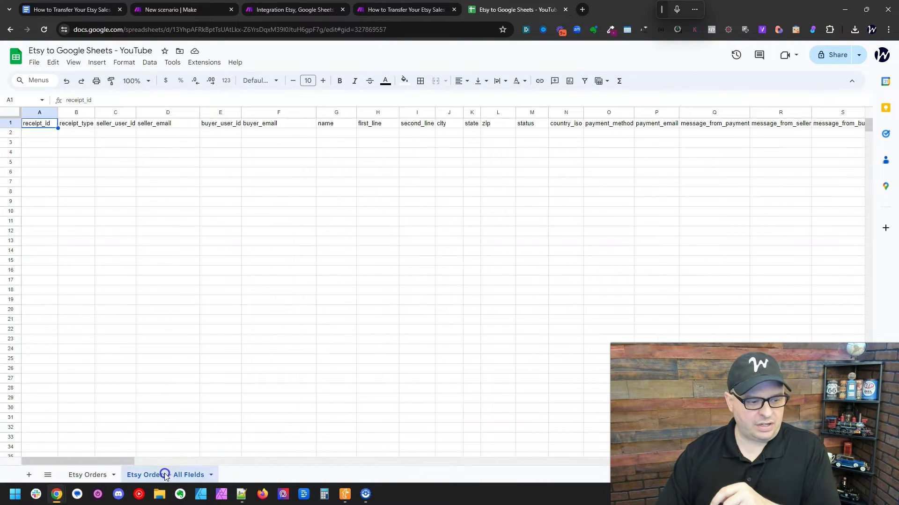
pyautogui.moveTo(89, 460); pyautogui.dragTo(47, 483)
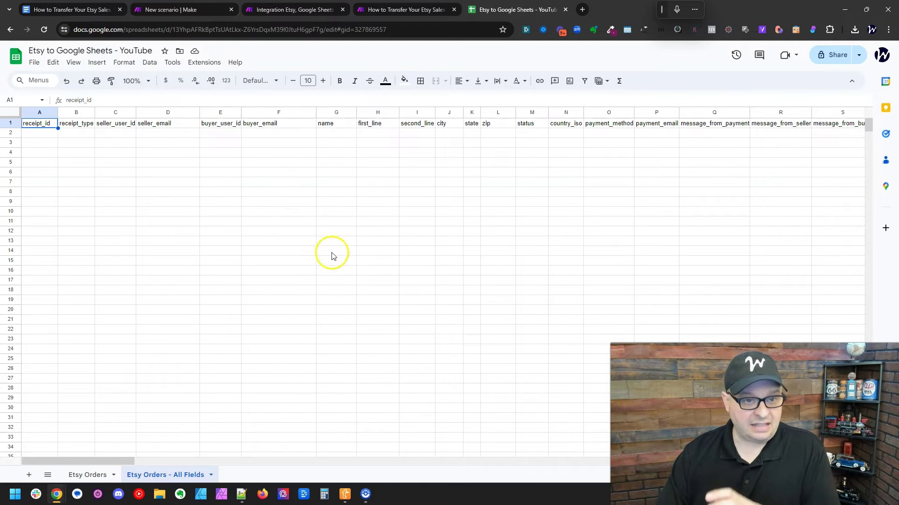
pyautogui.click(283, 128)
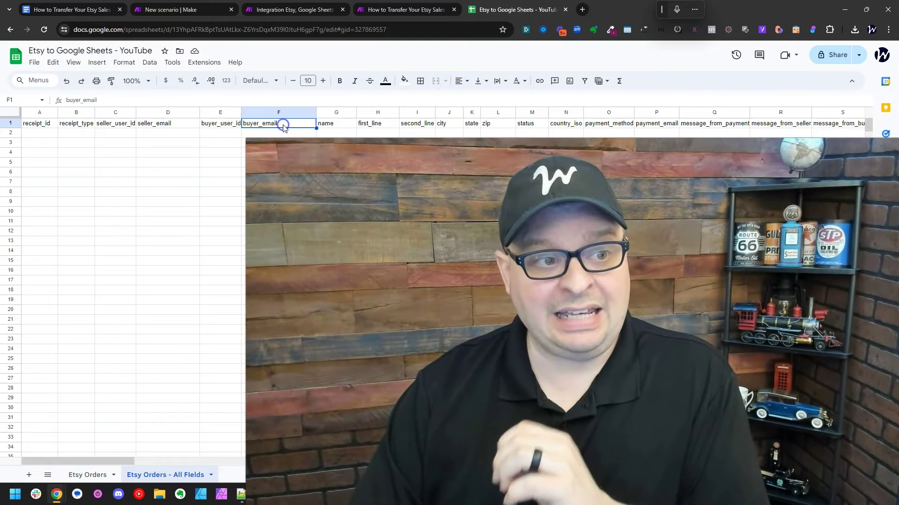
pyautogui.click(226, 124)
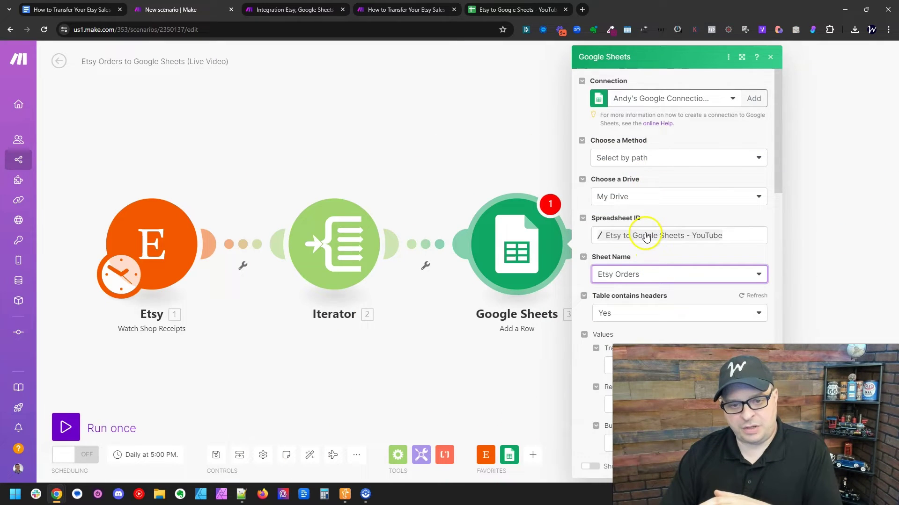
pyautogui.scroll(-5, 648, 274)
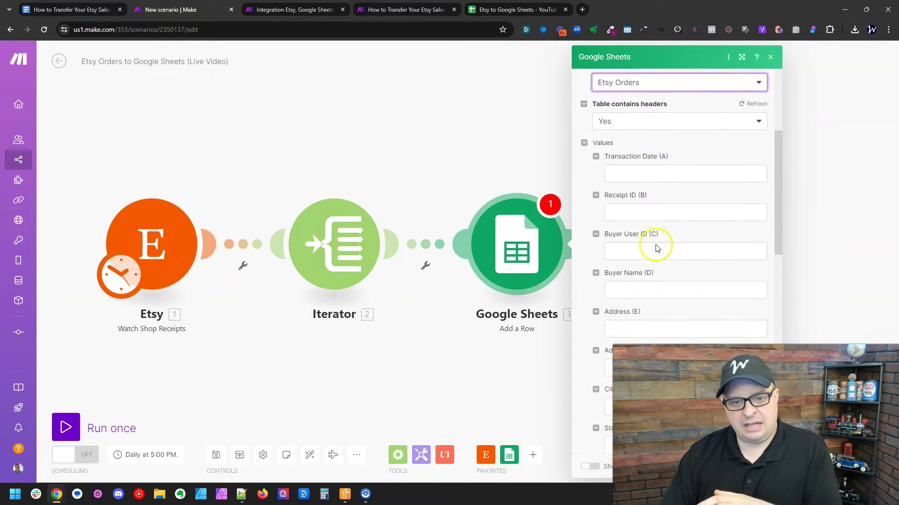
pyautogui.click(646, 161)
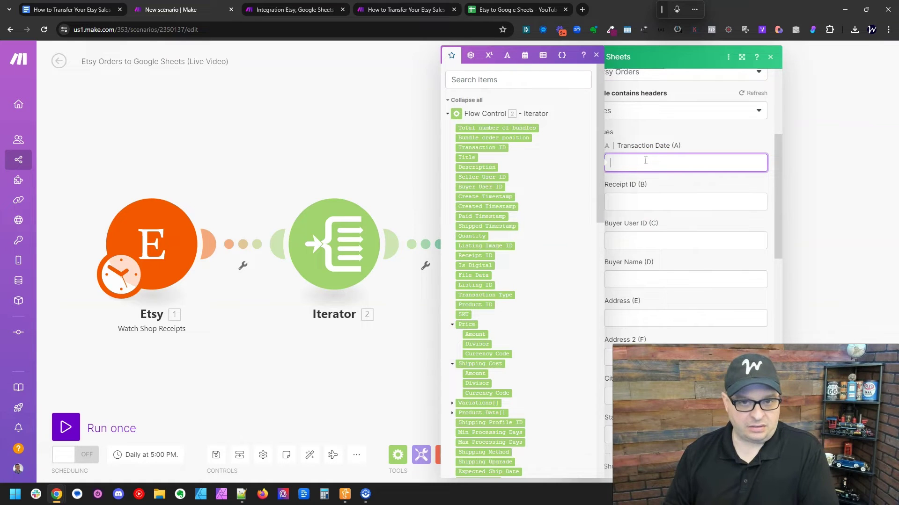
# After checking the Etsy Orders headers, search 'timestamp' and map Create Timestamp into Transaction Date (A).
pyautogui.click(482, 10)
pyautogui.click(88, 475)
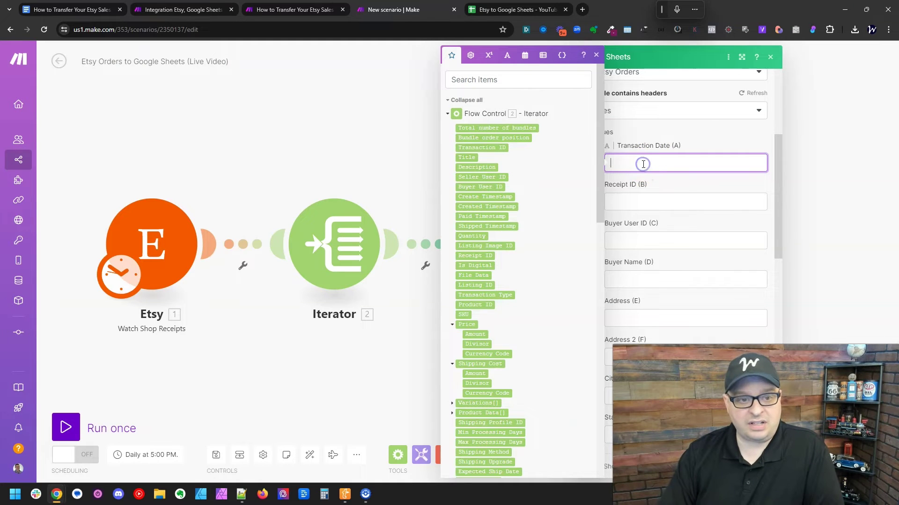
pyautogui.scroll(-1, 600, 147)
pyautogui.write('timestamp')
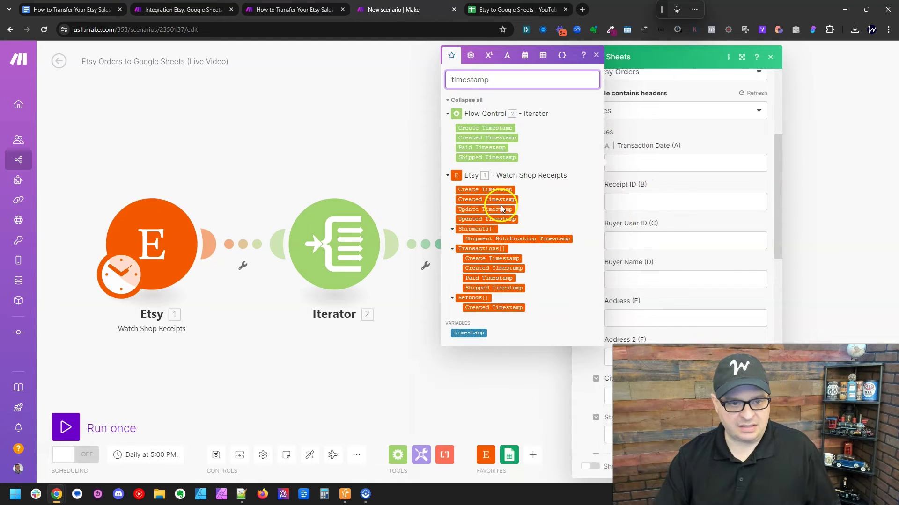
pyautogui.moveTo(486, 189); pyautogui.dragTo(639, 166)
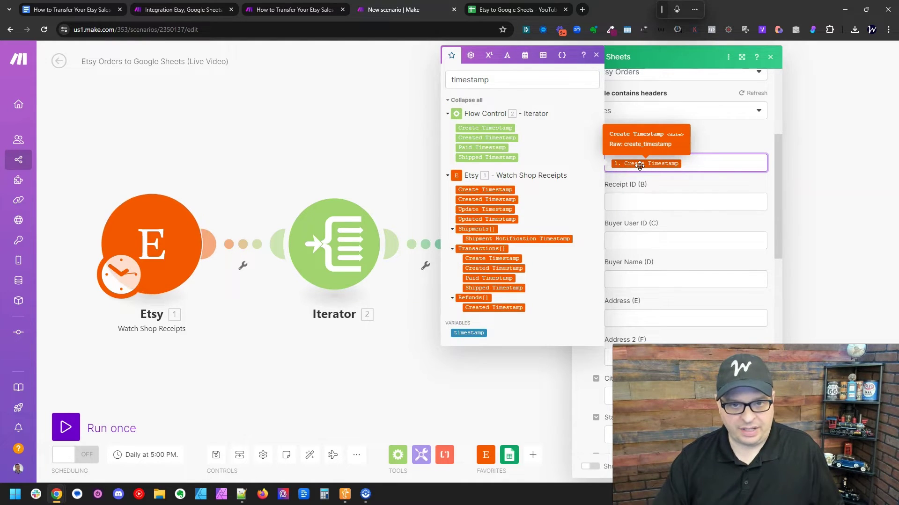
# Clear the search and map the Etsy Receipt ID into Receipt ID (B).
pyautogui.click(640, 166)
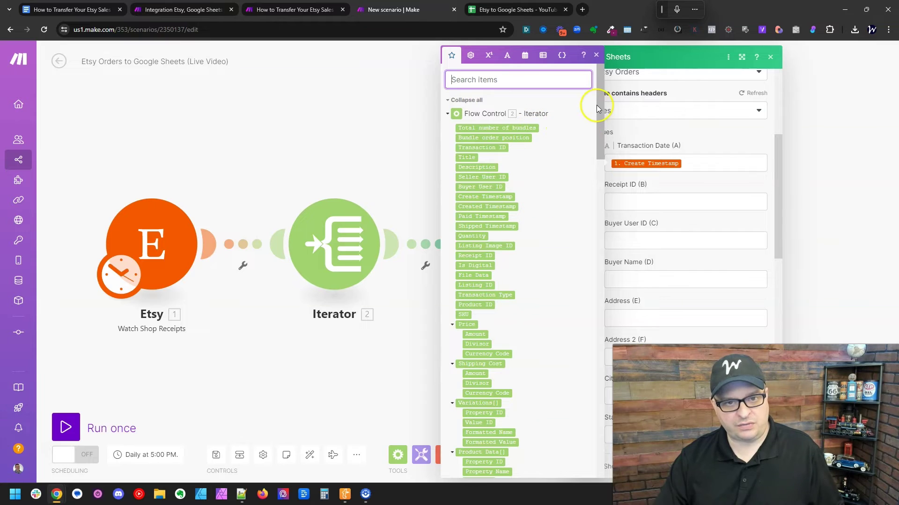
pyautogui.moveTo(596, 104); pyautogui.dragTo(604, 237)
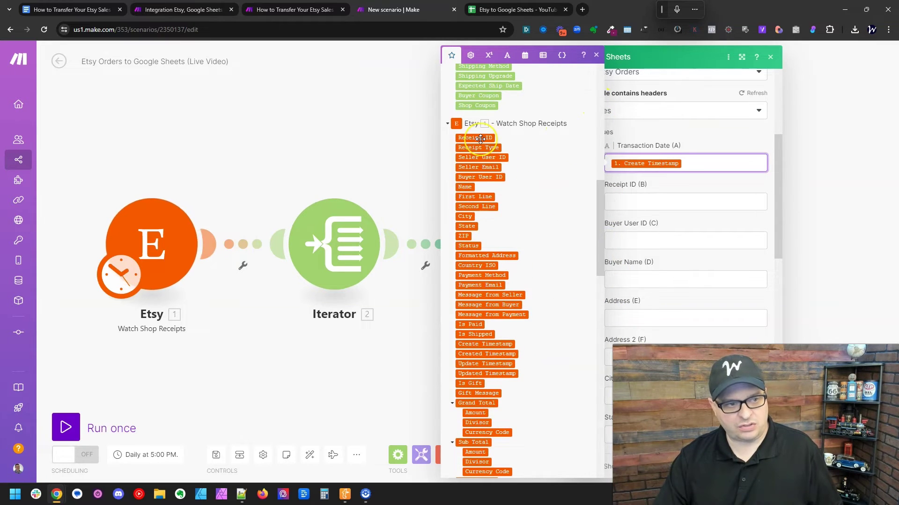
pyautogui.scroll(2, 542, 183)
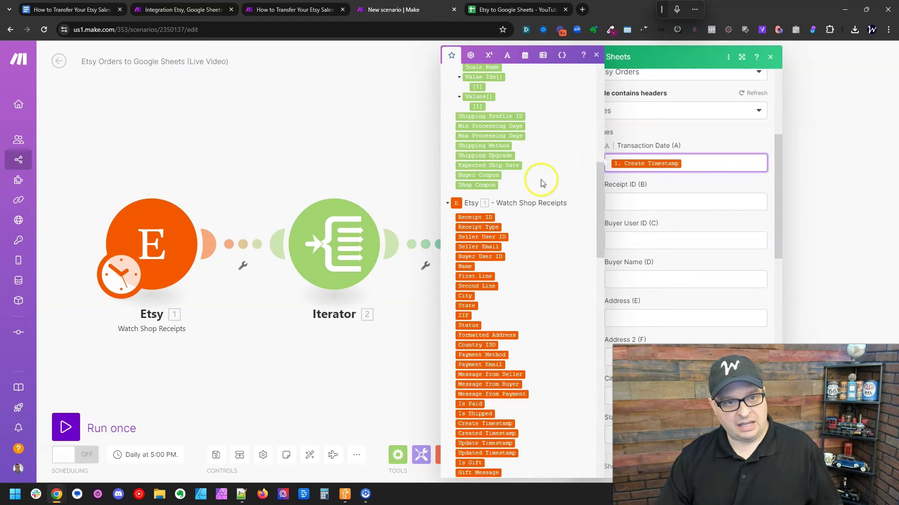
pyautogui.scroll(1, 542, 183)
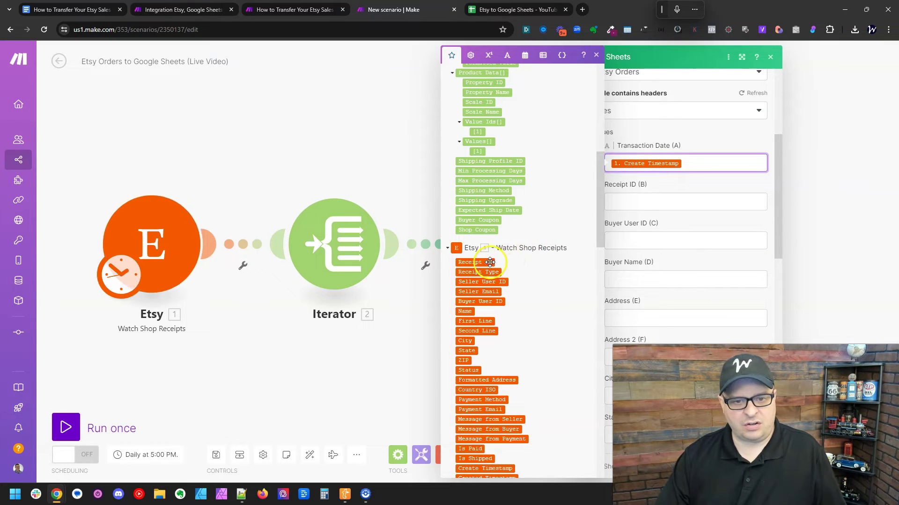
pyautogui.moveTo(490, 262); pyautogui.dragTo(660, 199)
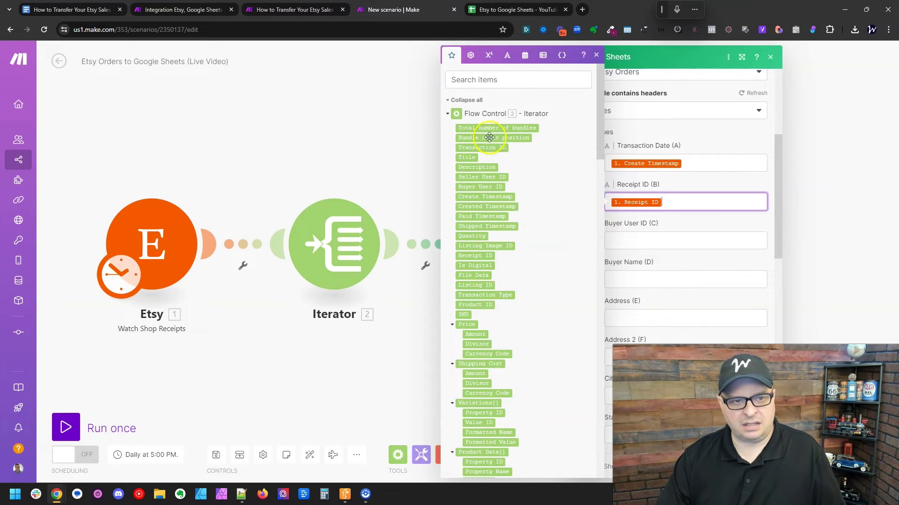
# Map the Etsy Buyer User ID, Name and First Line address into columns C through E.
pyautogui.click(447, 114)
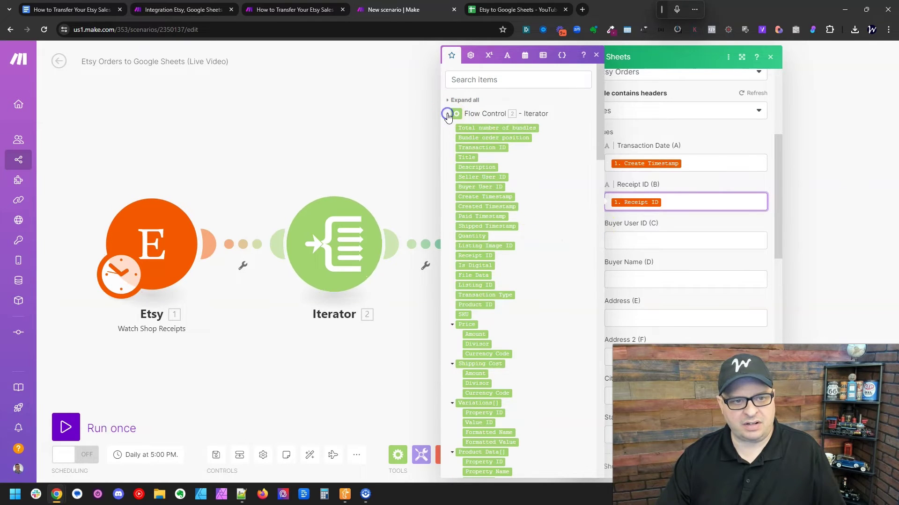
pyautogui.moveTo(480, 182); pyautogui.dragTo(676, 240)
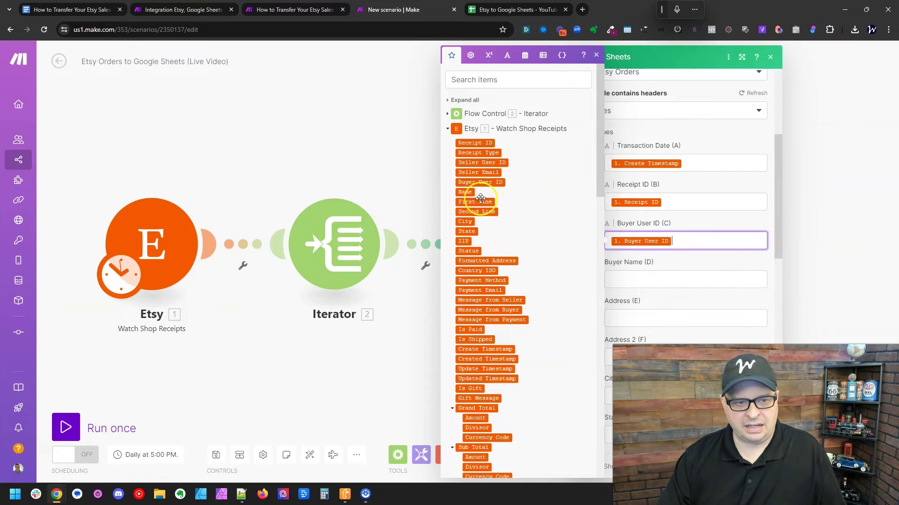
pyautogui.moveTo(470, 193); pyautogui.dragTo(656, 280)
pyautogui.scroll(-1, 669, 230)
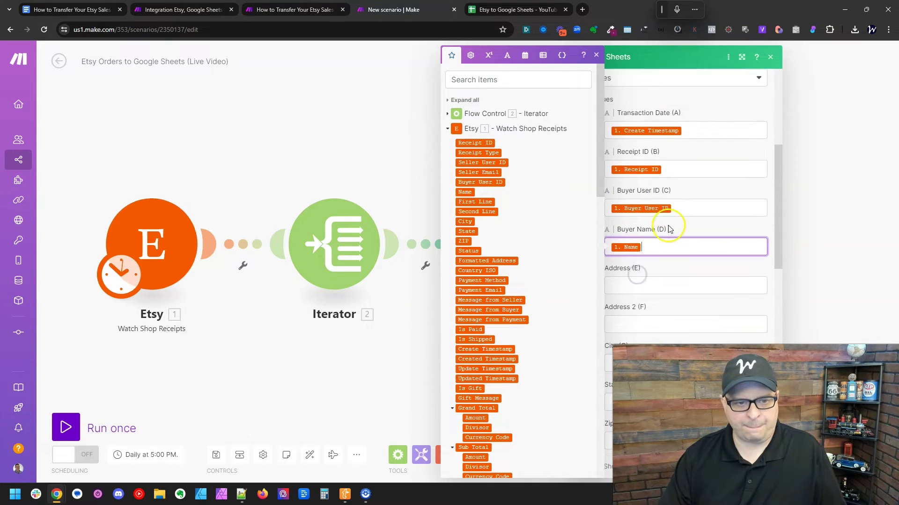
pyautogui.scroll(-1, 670, 229)
pyautogui.moveTo(476, 202); pyautogui.dragTo(665, 292)
# Map the Etsy City, State, ZIP and Country ISO into columns G through J.
pyautogui.moveTo(465, 221); pyautogui.dragTo(648, 332)
pyautogui.moveTo(465, 231); pyautogui.dragTo(613, 328)
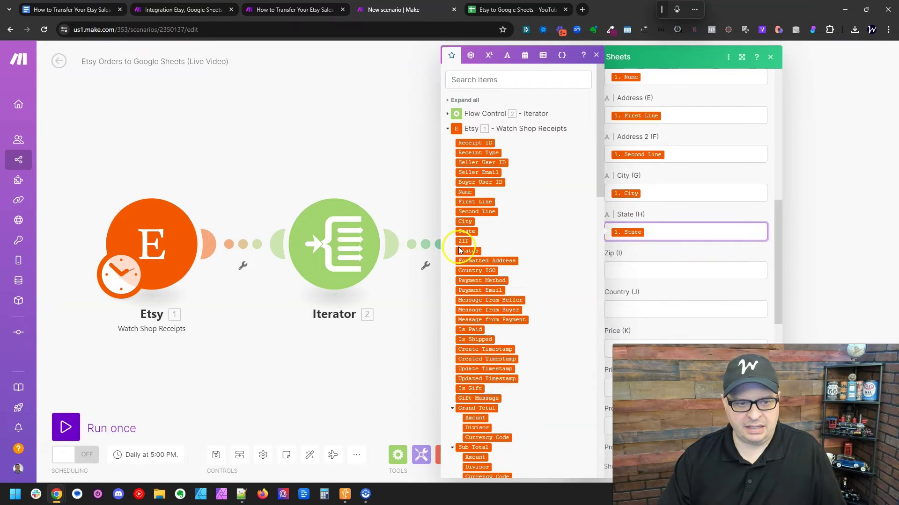
pyautogui.moveTo(459, 243); pyautogui.dragTo(616, 268)
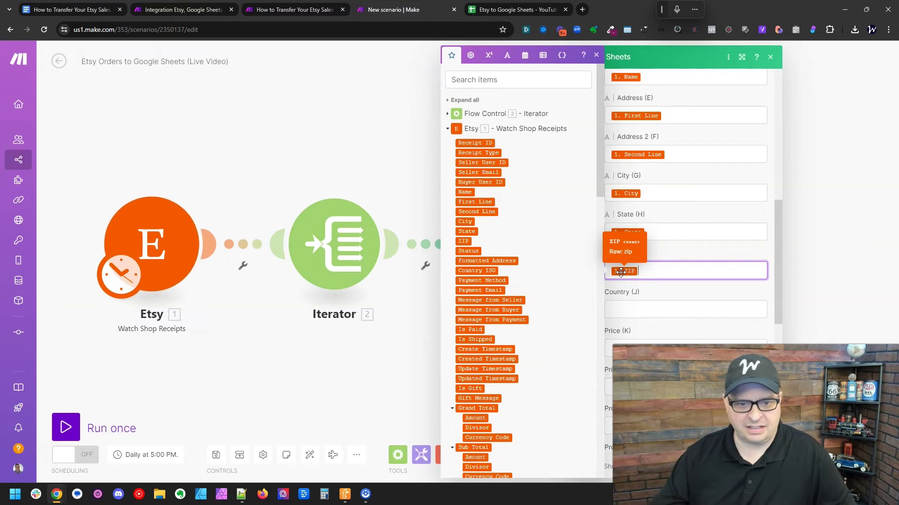
pyautogui.moveTo(476, 270); pyautogui.dragTo(660, 308)
pyautogui.scroll(-2, 660, 300)
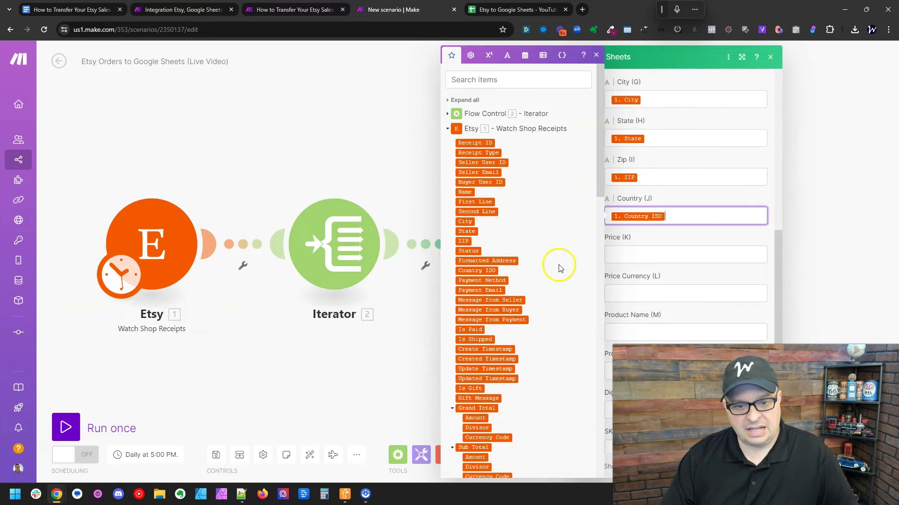
pyautogui.click(449, 116)
pyautogui.scroll(-10, 512, 207)
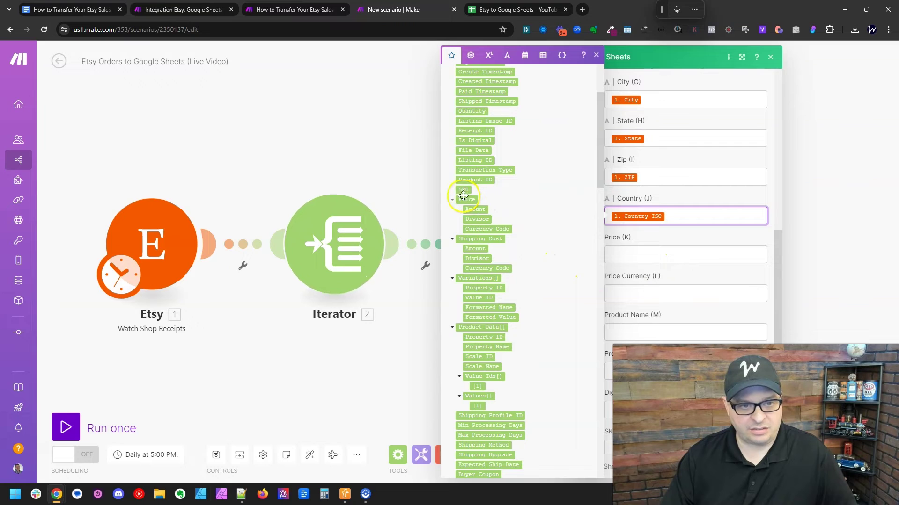
# Build Price (K) as the Iterator's Price Amount / Price Divisor using the math division operator.
pyautogui.moveTo(474, 211); pyautogui.dragTo(625, 257)
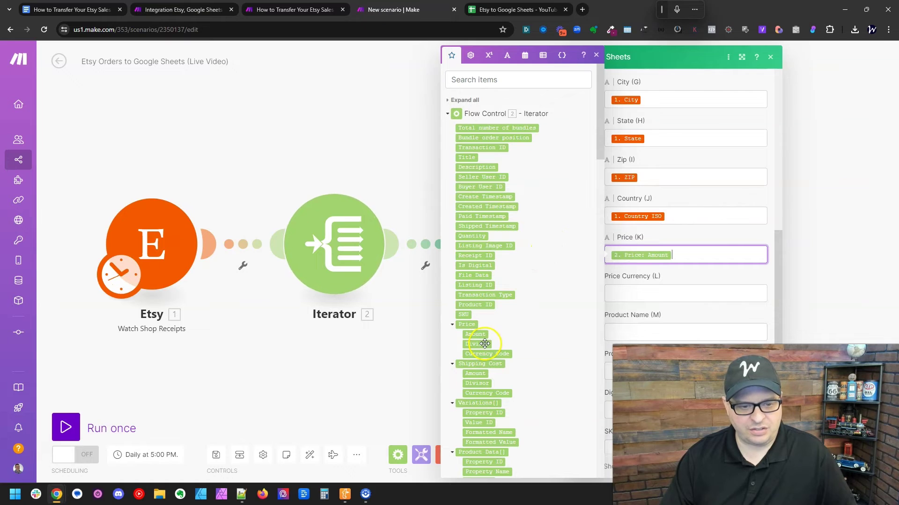
pyautogui.moveTo(484, 344); pyautogui.dragTo(702, 258)
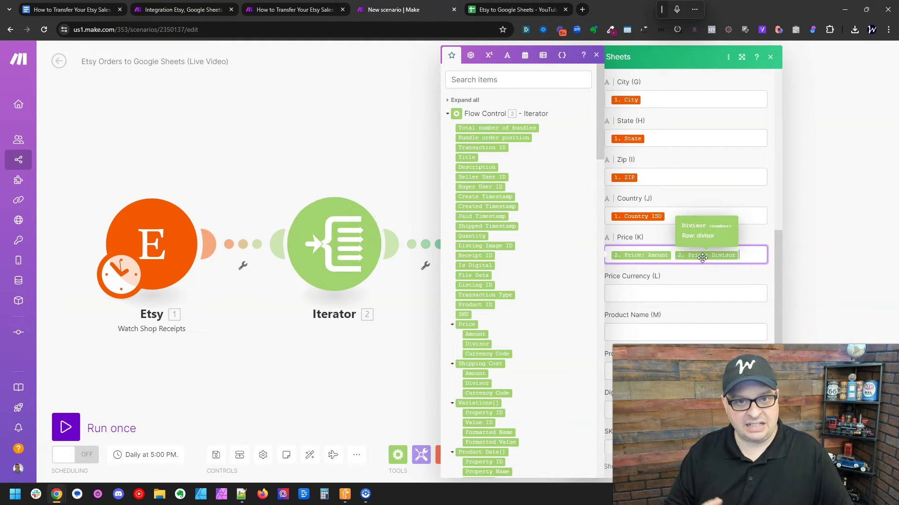
pyautogui.press('Left')
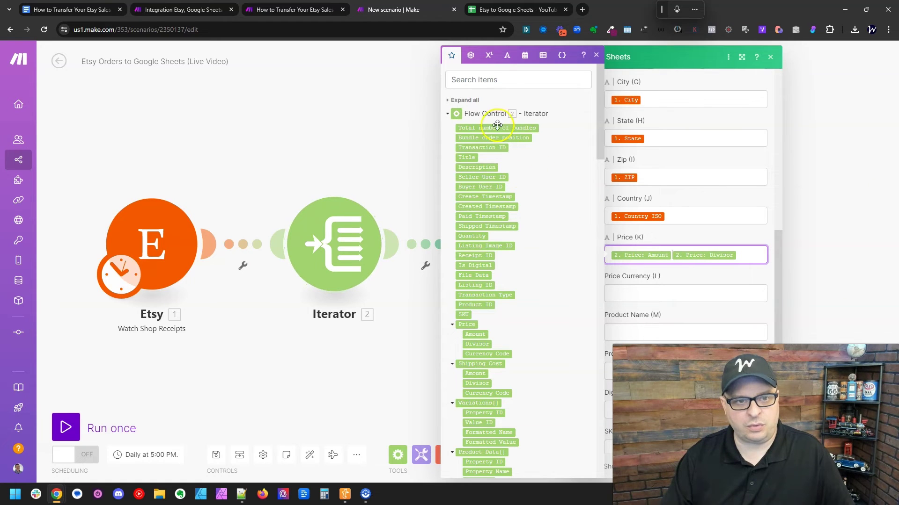
pyautogui.click(490, 56)
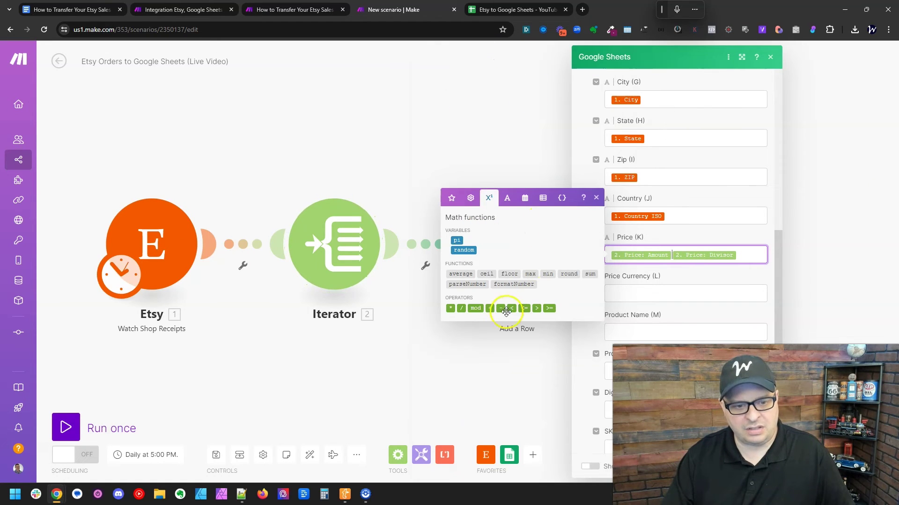
pyautogui.click(461, 309)
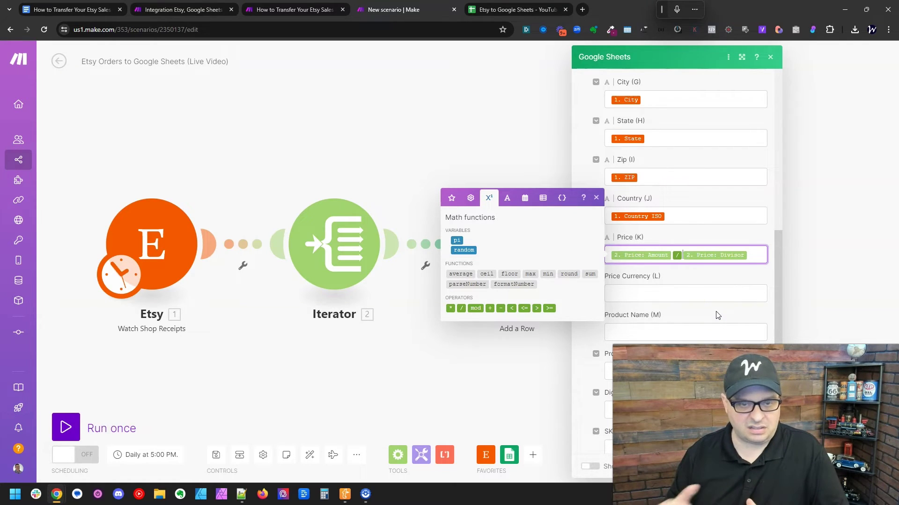
pyautogui.click(688, 293)
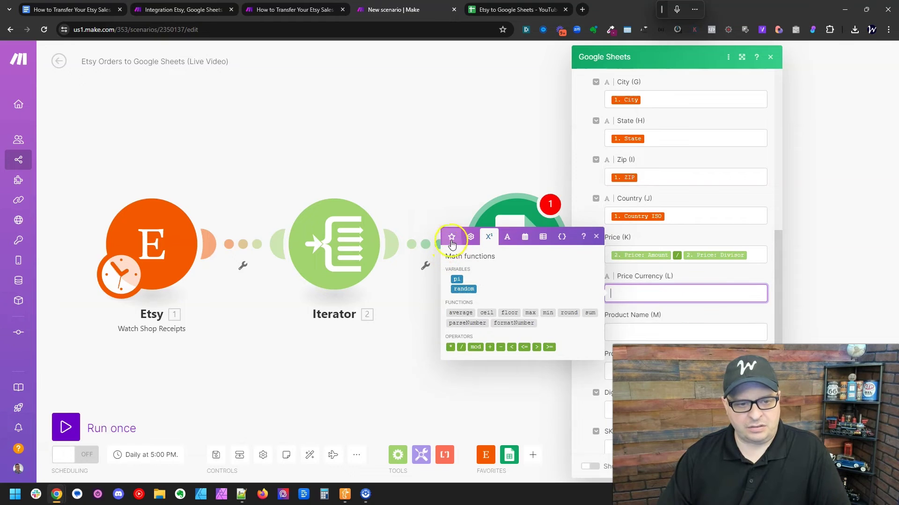
# Map the Iterator's Title into Product Name (M) and Quantity into Product Quantity.
pyautogui.click(452, 236)
pyautogui.scroll(-2, 494, 261)
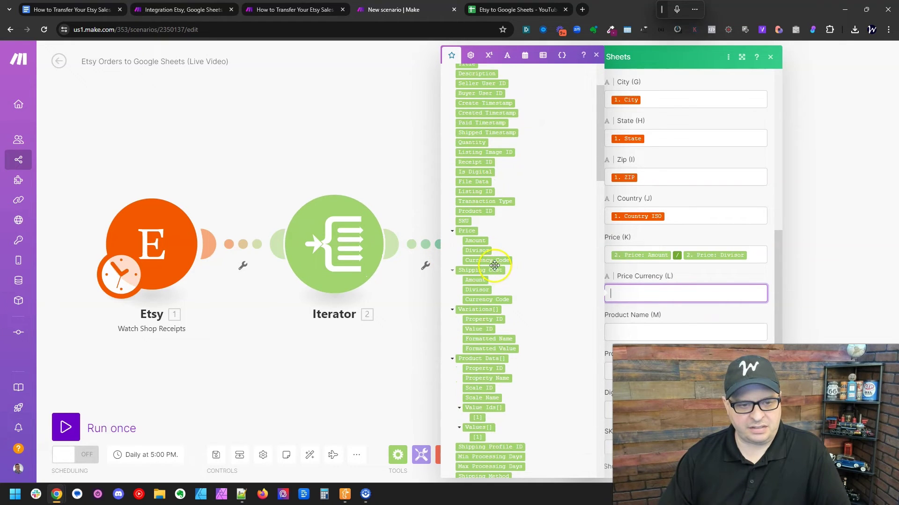
pyautogui.moveTo(494, 260); pyautogui.dragTo(652, 293)
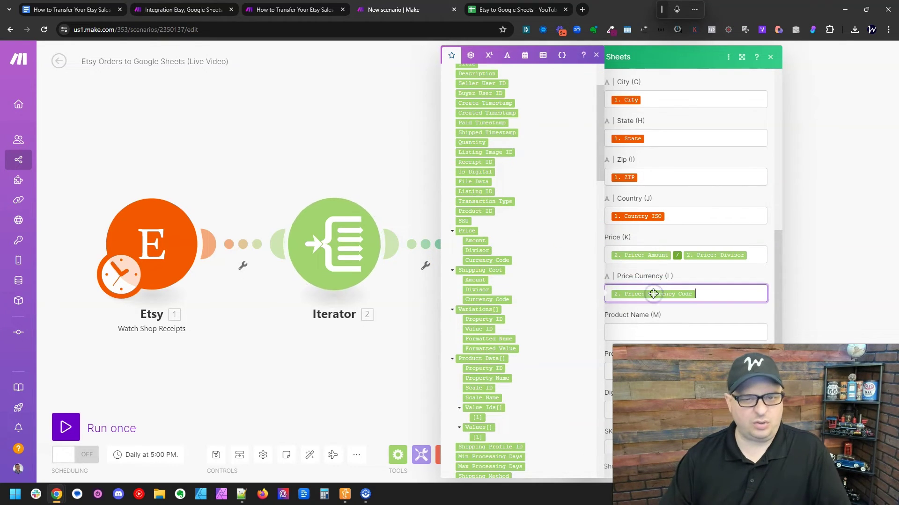
pyautogui.scroll(-1, 689, 277)
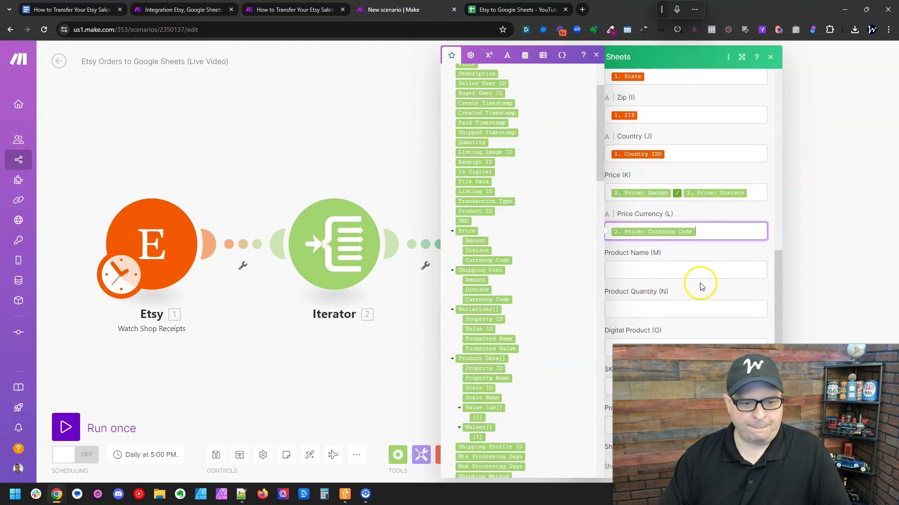
pyautogui.scroll(2, 482, 181)
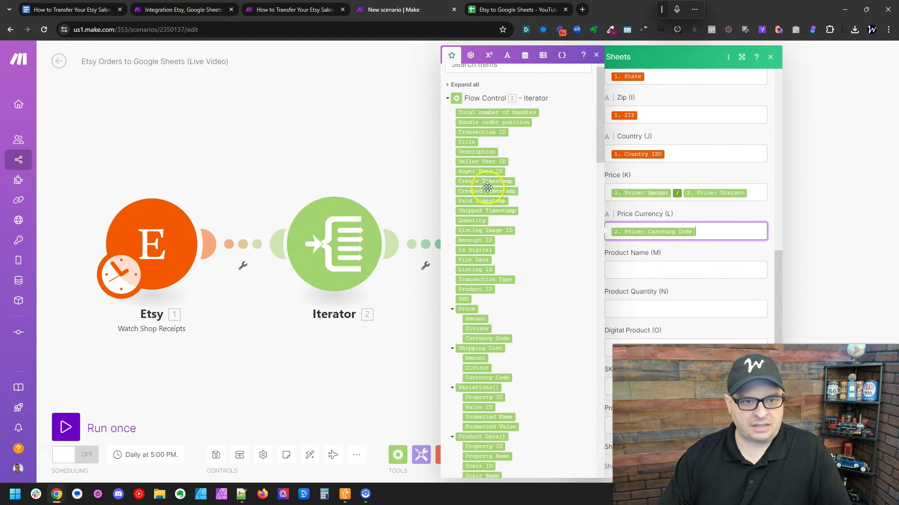
pyautogui.moveTo(466, 142); pyautogui.dragTo(636, 266)
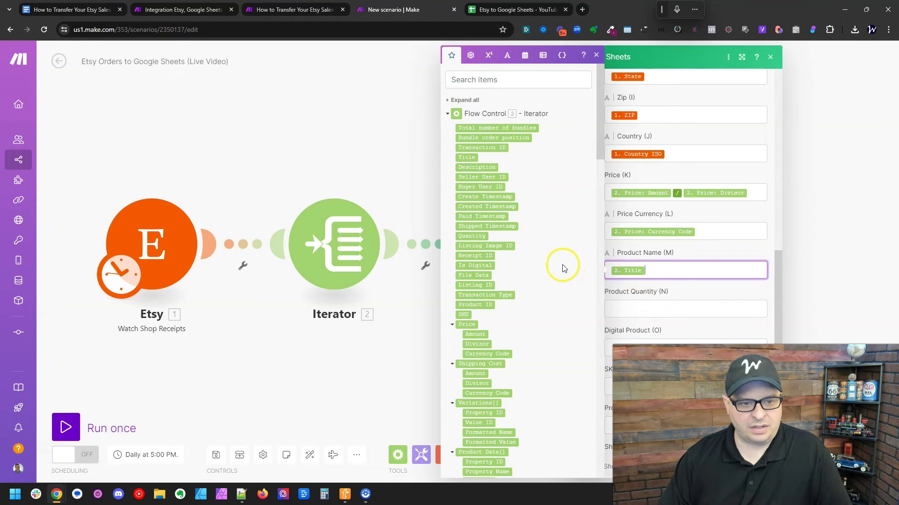
pyautogui.moveTo(486, 239); pyautogui.dragTo(649, 306)
# Map Is Digital, SKU and Product ID into their sheet fields.
pyautogui.scroll(-2, 674, 262)
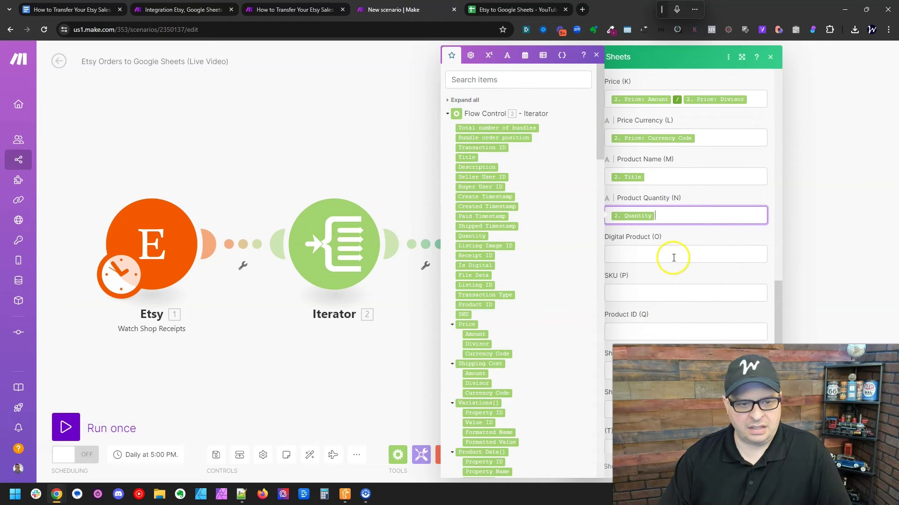
pyautogui.moveTo(486, 265); pyautogui.dragTo(664, 255)
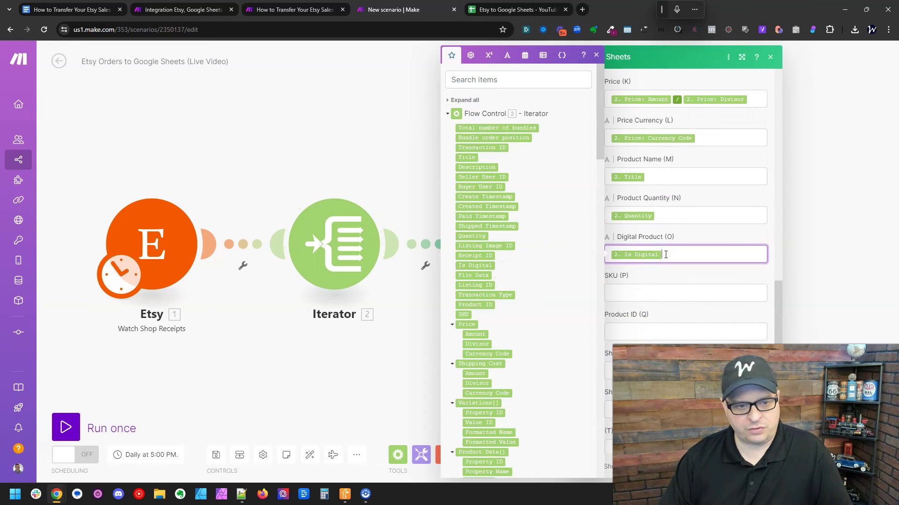
pyautogui.moveTo(463, 314); pyautogui.dragTo(644, 296)
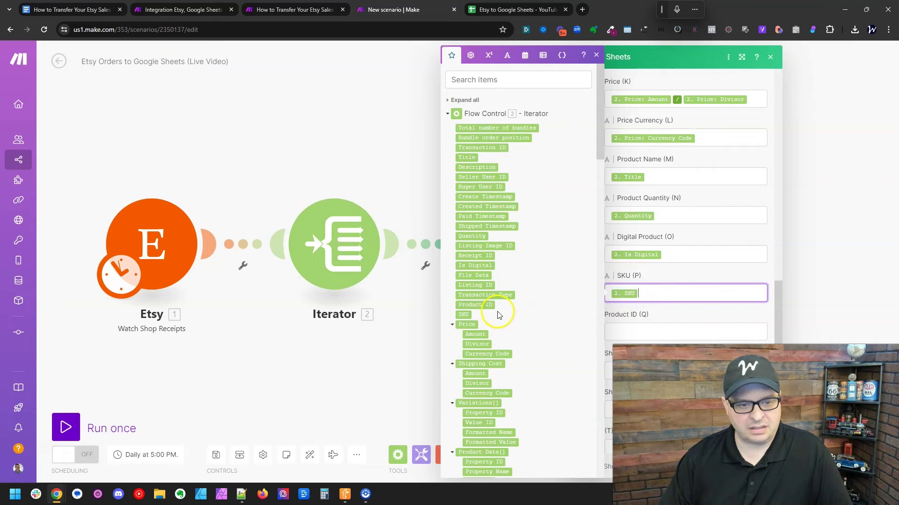
pyautogui.moveTo(486, 305); pyautogui.dragTo(633, 327)
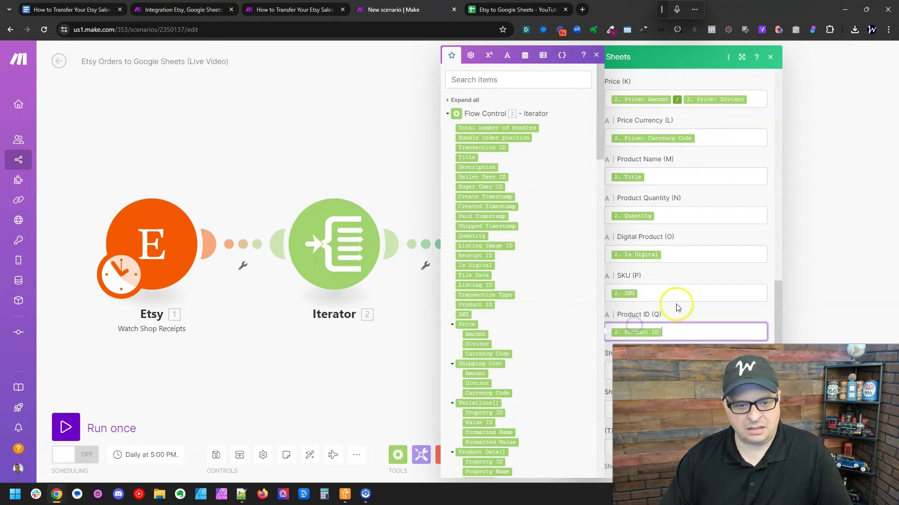
pyautogui.scroll(-1, 679, 302)
pyautogui.scroll(-1, 679, 298)
pyautogui.scroll(-3, 515, 262)
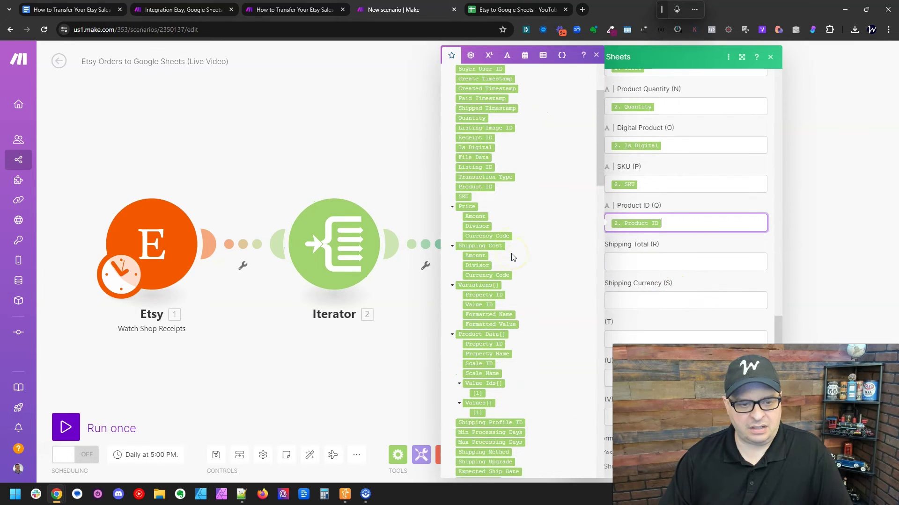
# Set Shipping Total to shipping Amount / Divisor and map Currency Code into Shipping Currency.
pyautogui.moveTo(486, 247); pyautogui.dragTo(622, 263)
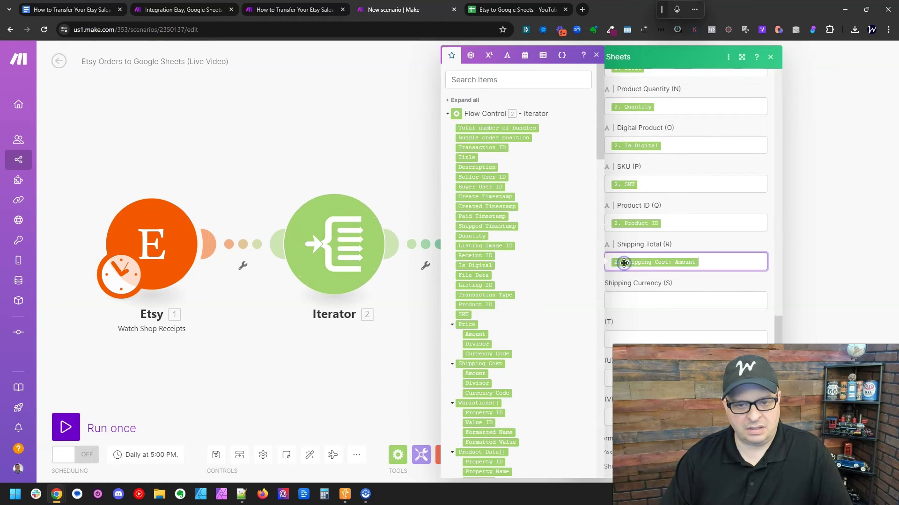
pyautogui.click(488, 55)
pyautogui.click(462, 314)
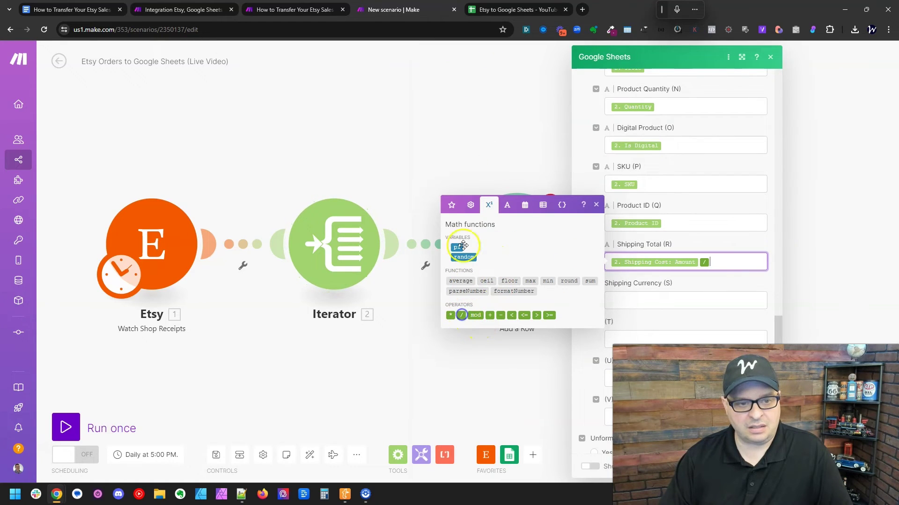
pyautogui.click(450, 204)
pyautogui.scroll(-1, 491, 252)
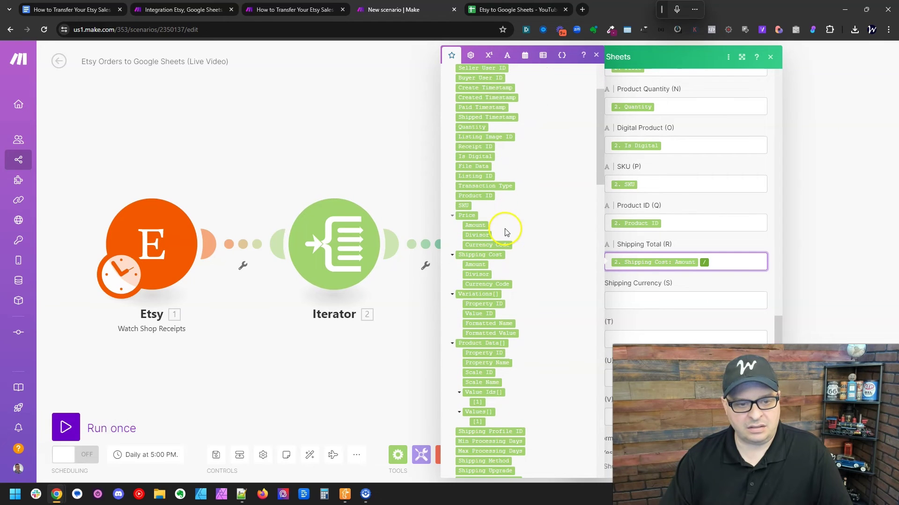
pyautogui.click(490, 273)
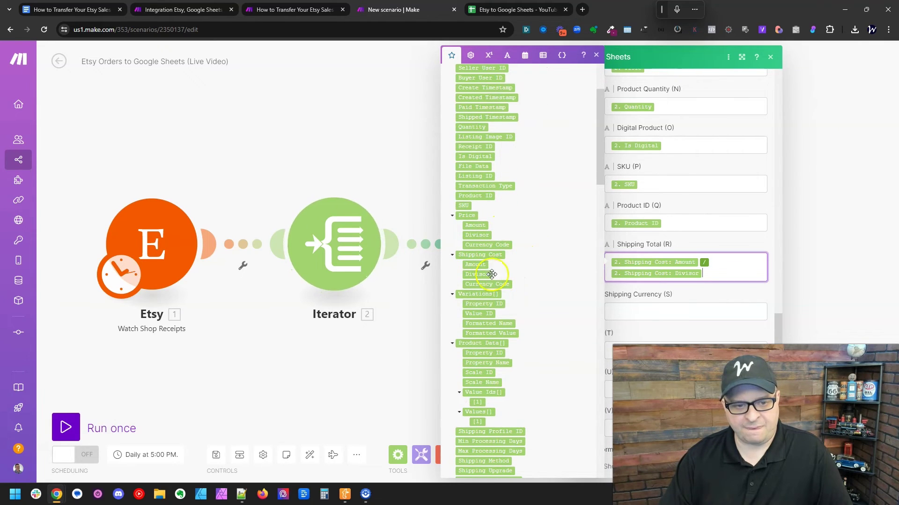
pyautogui.moveTo(488, 284); pyautogui.dragTo(646, 305)
pyautogui.scroll(-1, 648, 305)
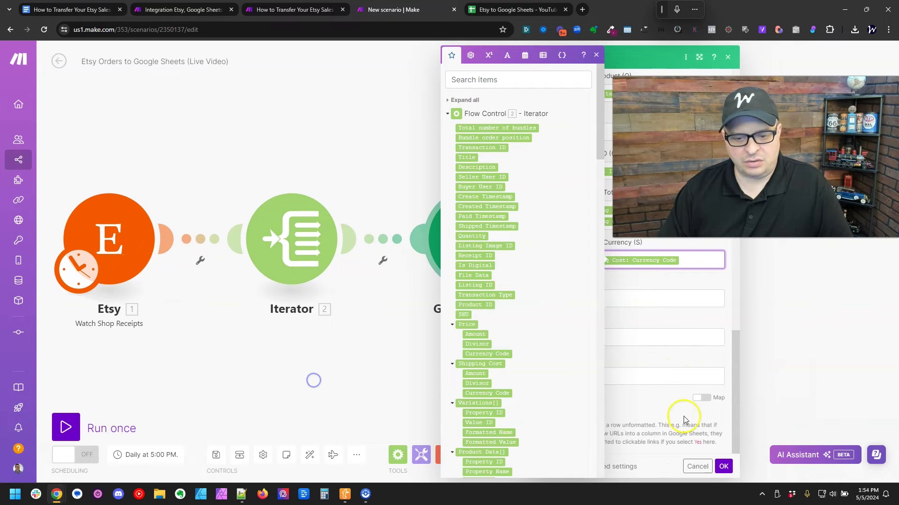
# Save the row mapping, auto-align the modules, and raise the Etsy trigger's limit to 2.
pyautogui.click(723, 466)
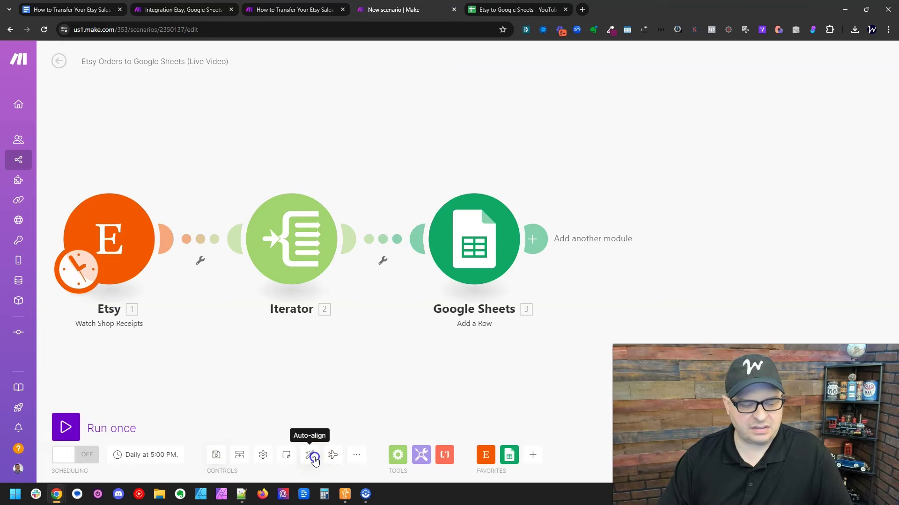
pyautogui.click(314, 458)
pyautogui.click(287, 239)
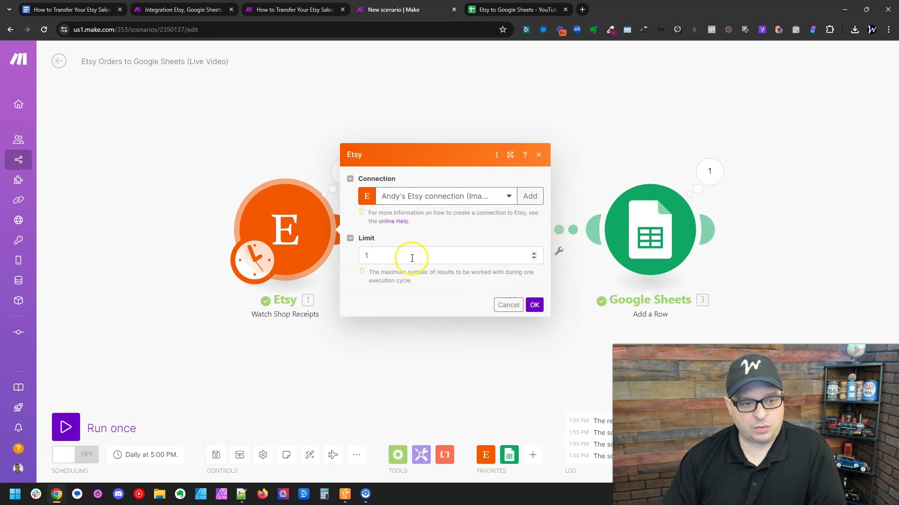
pyautogui.click(534, 255)
pyautogui.click(535, 305)
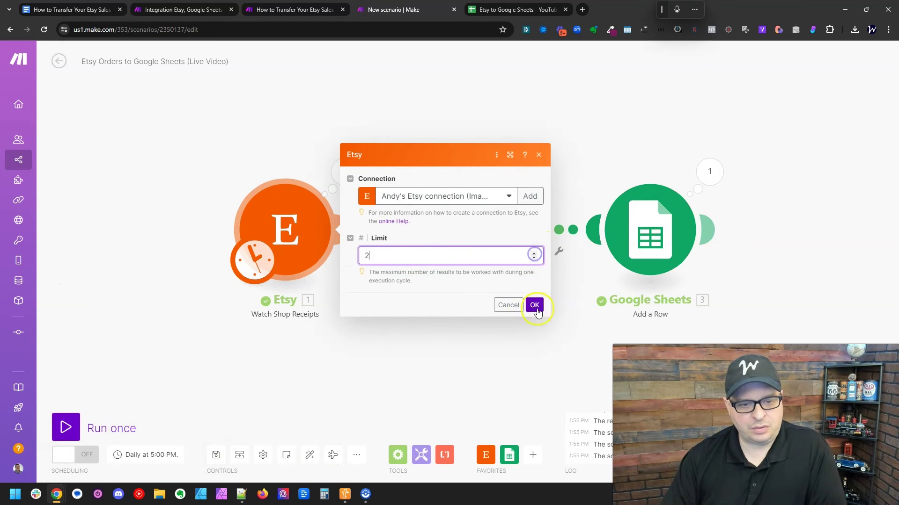
# Set the Etsy trigger to start from All receipts.
pyautogui.rightClick(281, 218)
pyautogui.click(328, 256)
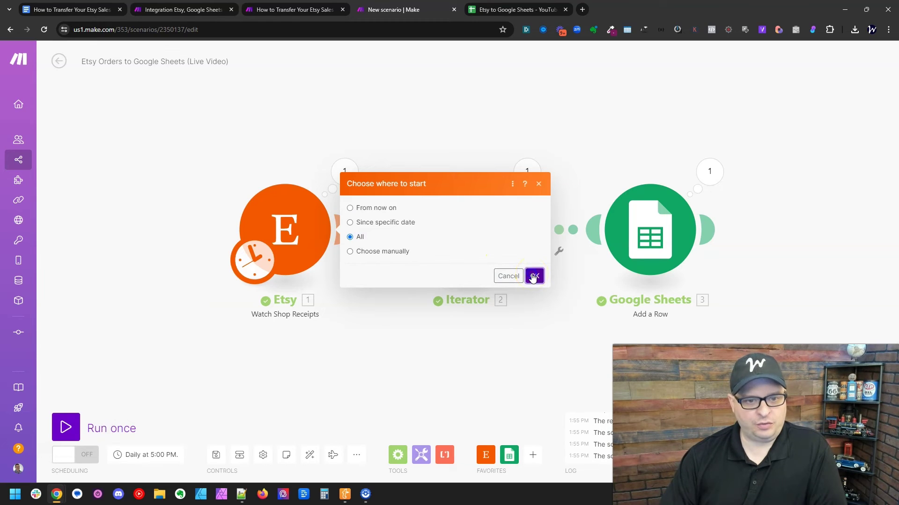
pyautogui.click(534, 276)
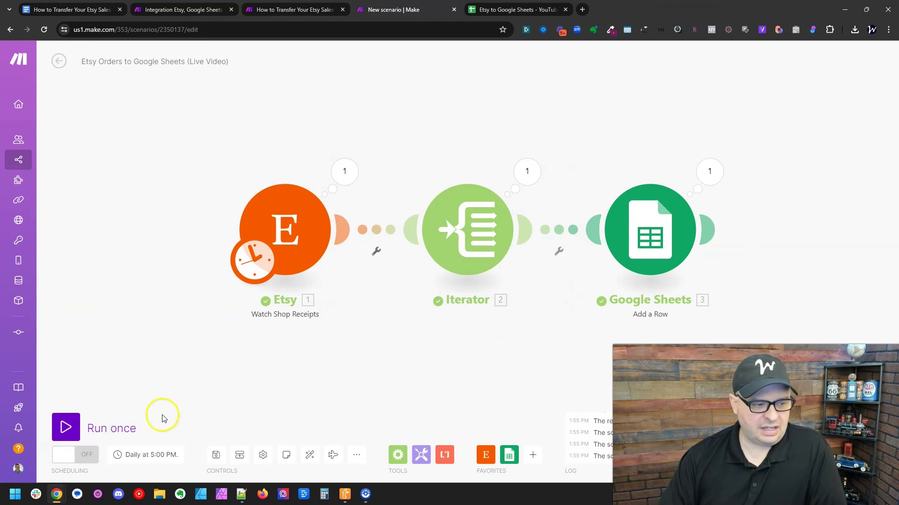
# Run the scenario once and inspect the Etsy module's output bundles of two receipts.
pyautogui.click(68, 426)
pyautogui.click(345, 171)
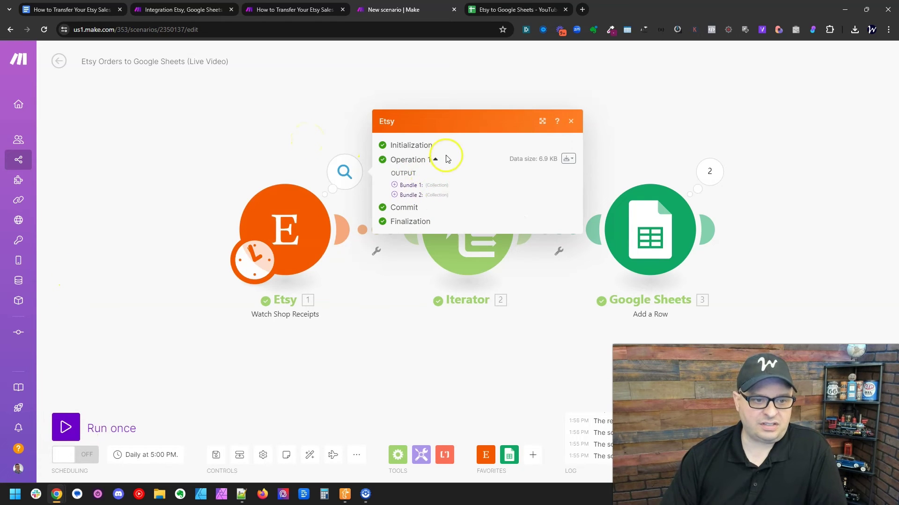
pyautogui.click(321, 135)
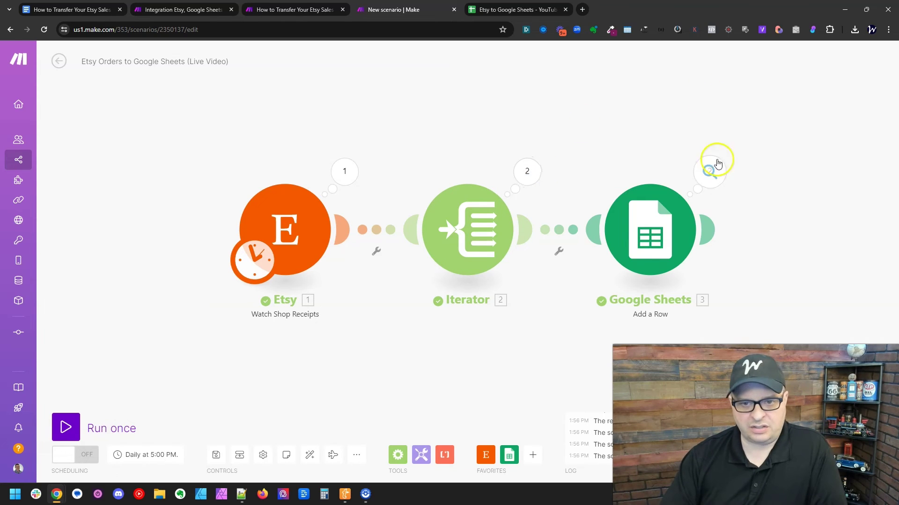
# Check the two newly added transaction date values in the spreadsheet.
pyautogui.hotkey('ctrl', 'Tab')
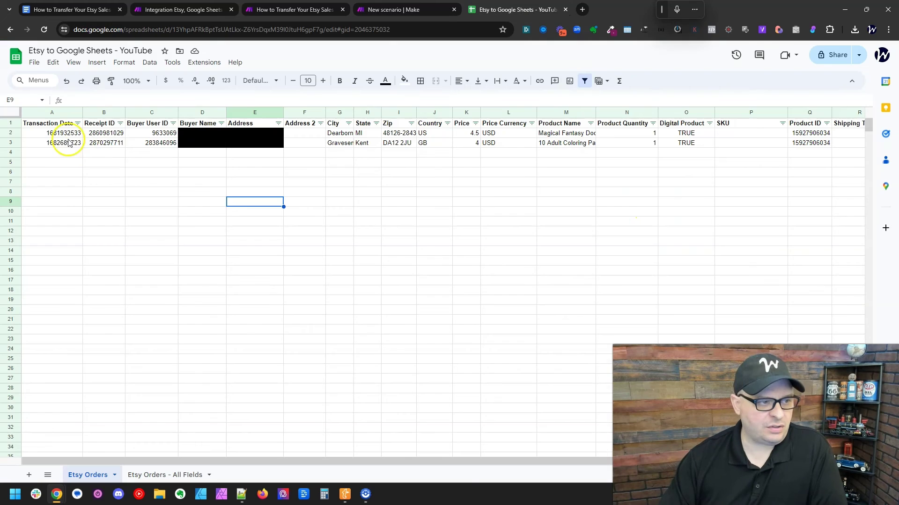
pyautogui.click(57, 133)
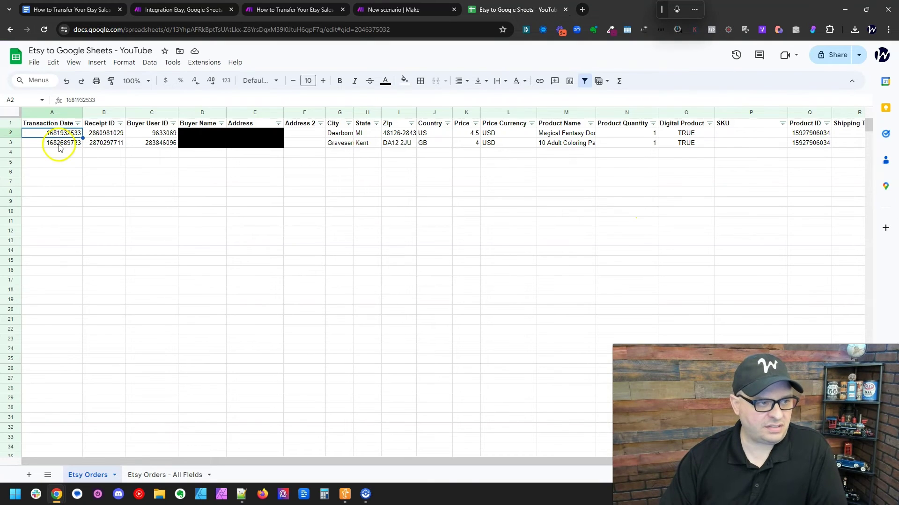
pyautogui.click(60, 145)
# Format column A with the 09/26/2008 month/day/year date format.
pyautogui.click(52, 113)
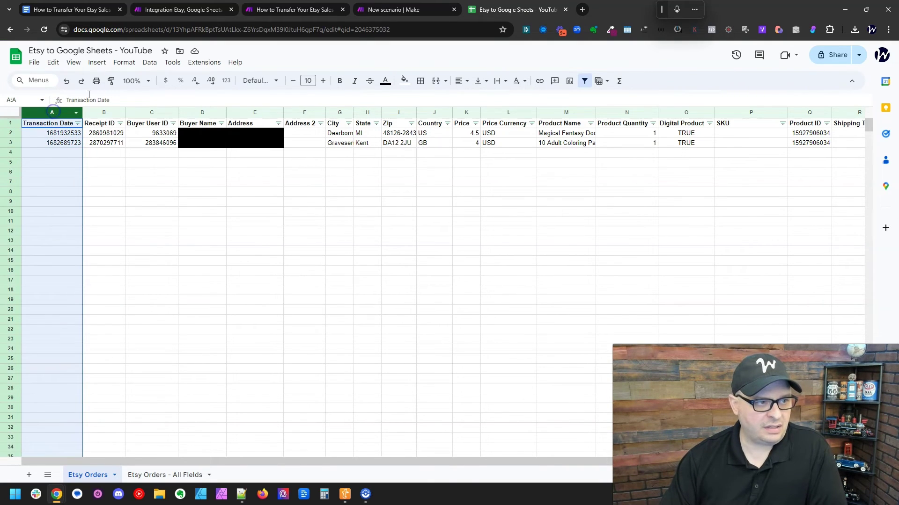
pyautogui.click(124, 63)
pyautogui.moveTo(150, 103)
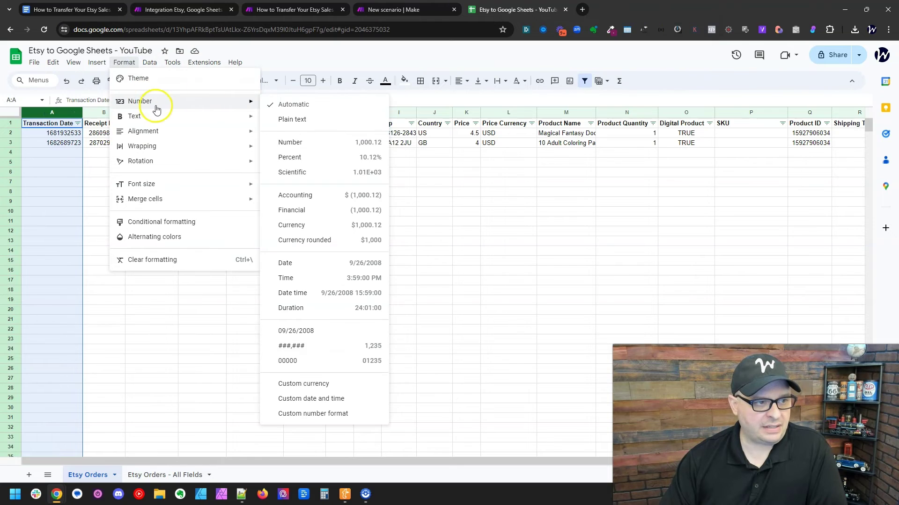
pyautogui.click(321, 330)
pyautogui.click(398, 9)
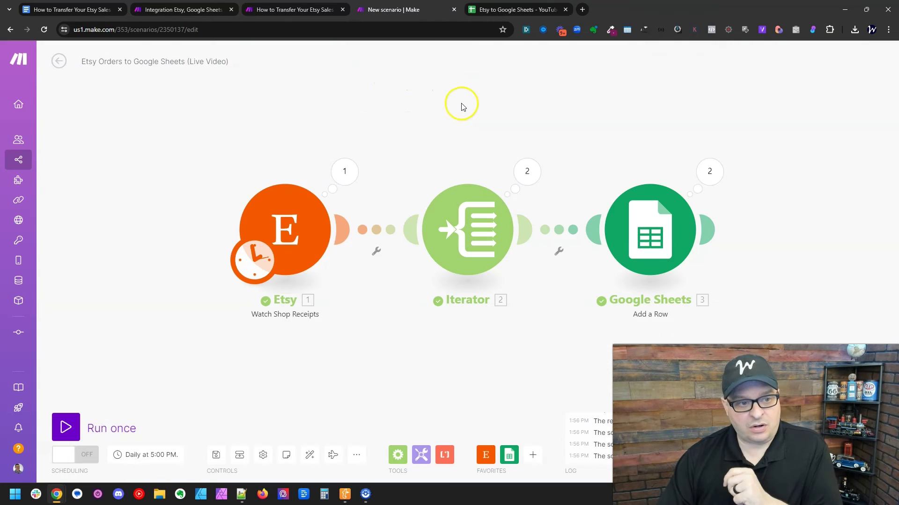
# Map Transaction Date (A) as formatDate(Create Timestamp; MM/DD/YYYY) in the Google Sheets module.
pyautogui.moveTo(632, 136); pyautogui.dragTo(436, 136)
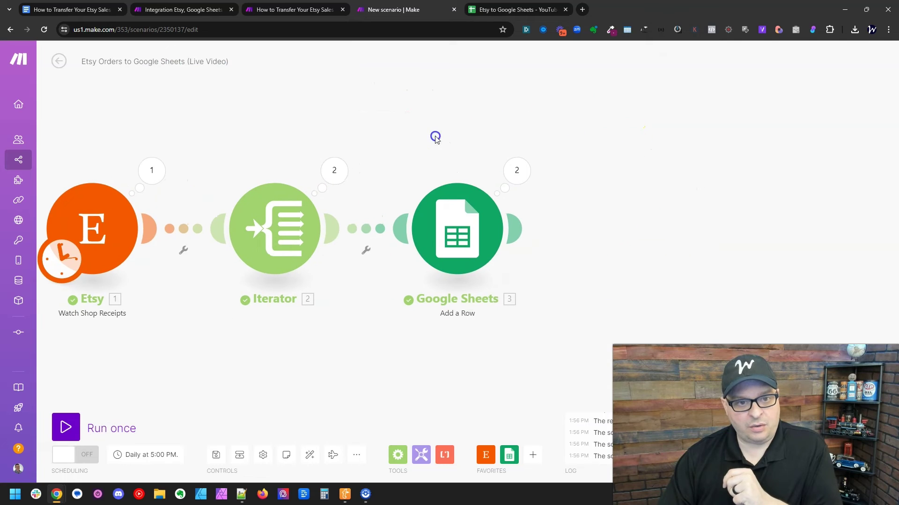
pyautogui.click(465, 216)
pyautogui.scroll(-3, 663, 224)
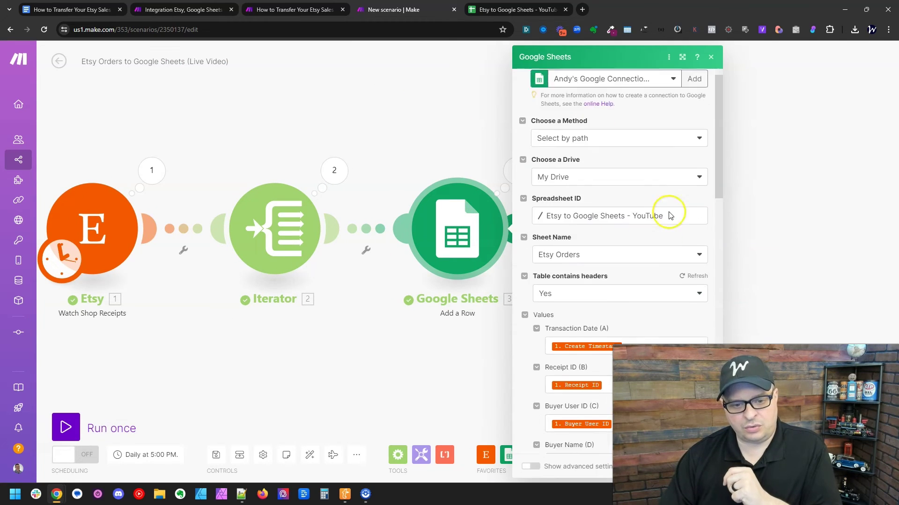
pyautogui.click(648, 257)
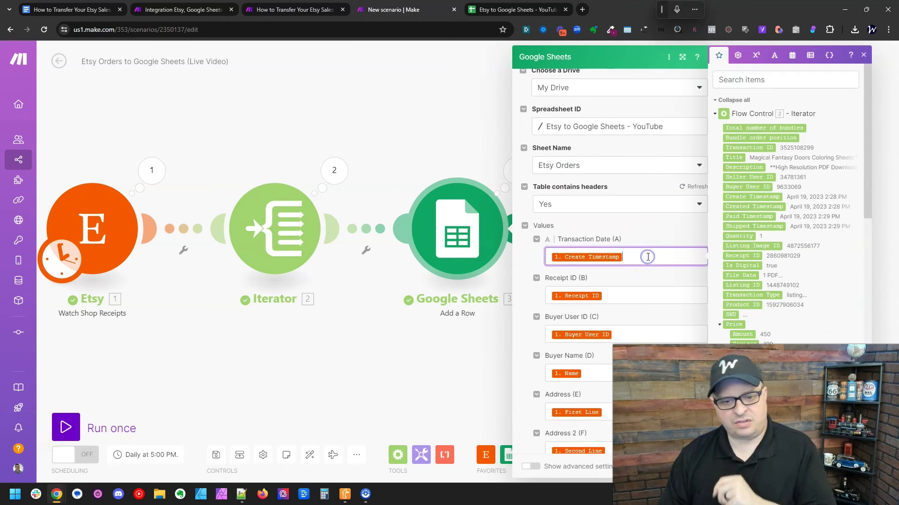
pyautogui.click(791, 56)
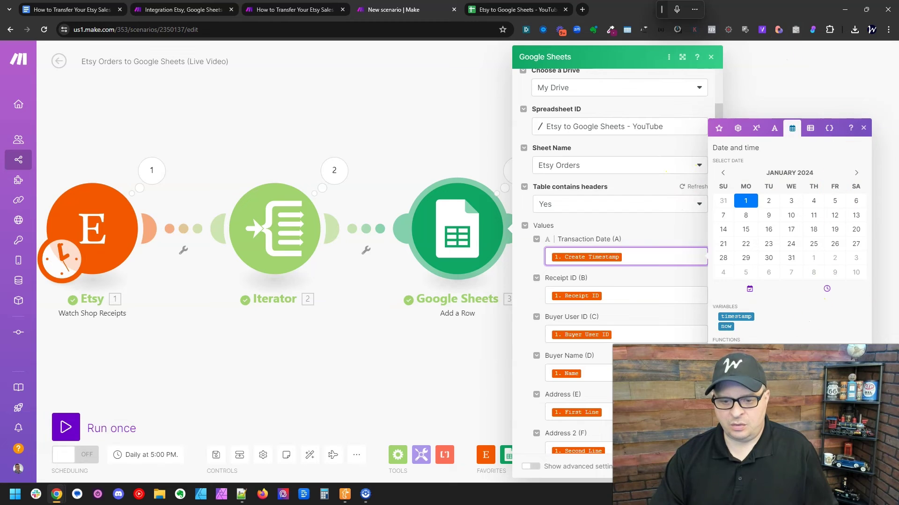
pyautogui.click(732, 351)
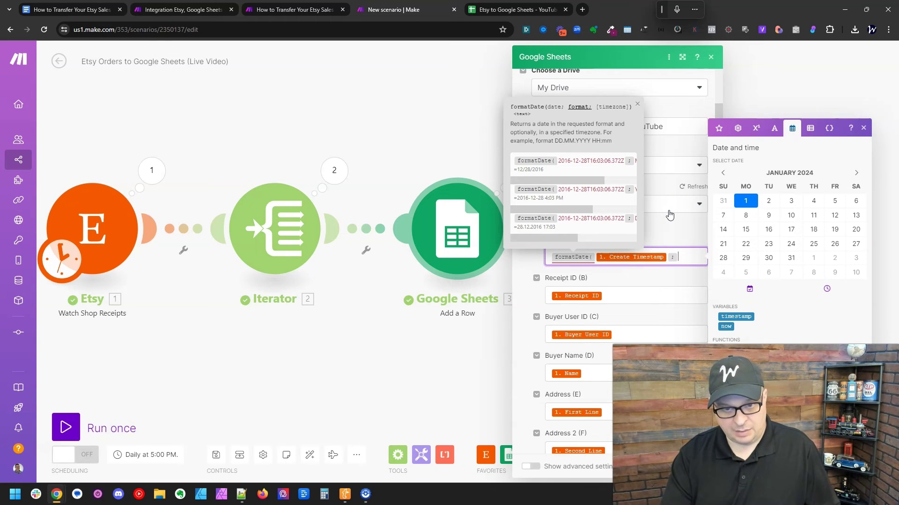
pyautogui.write(')')
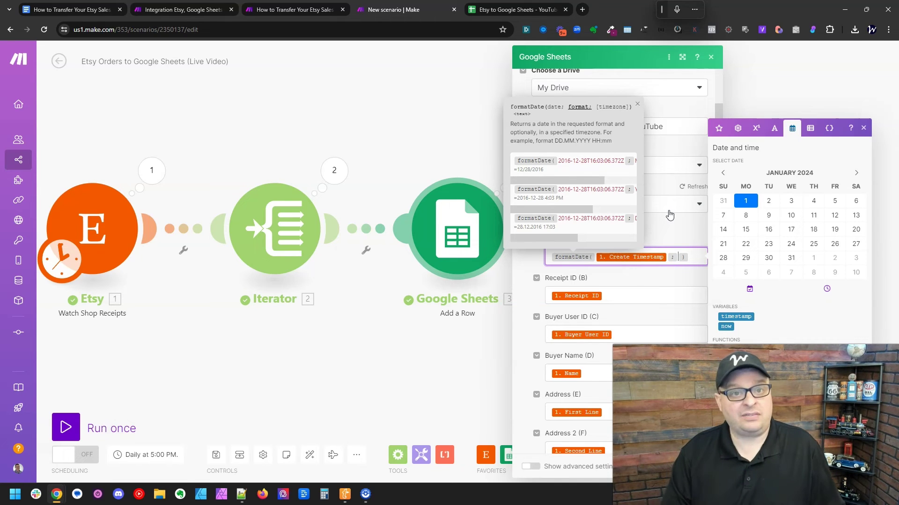
pyautogui.hotkey('ctrl', 'Tab')
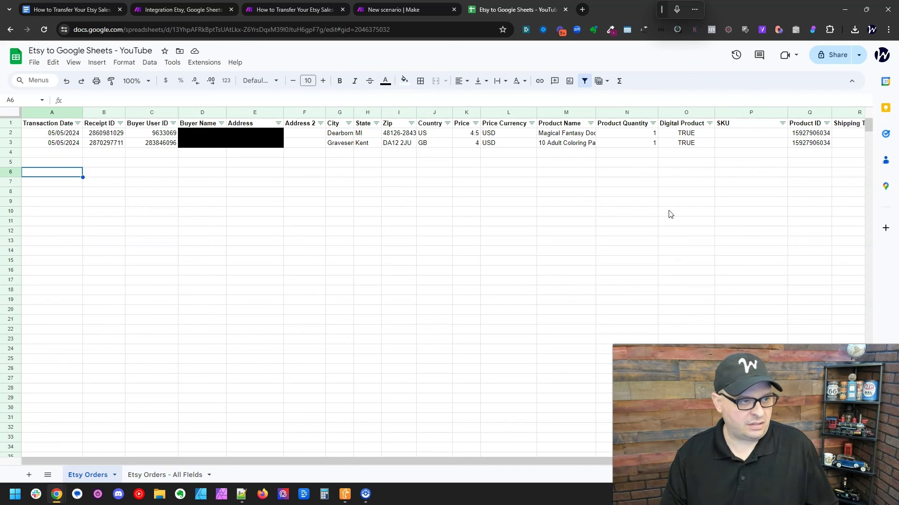
pyautogui.hotkey('ctrl', 'shift', 'Tab')
pyautogui.write('MM')
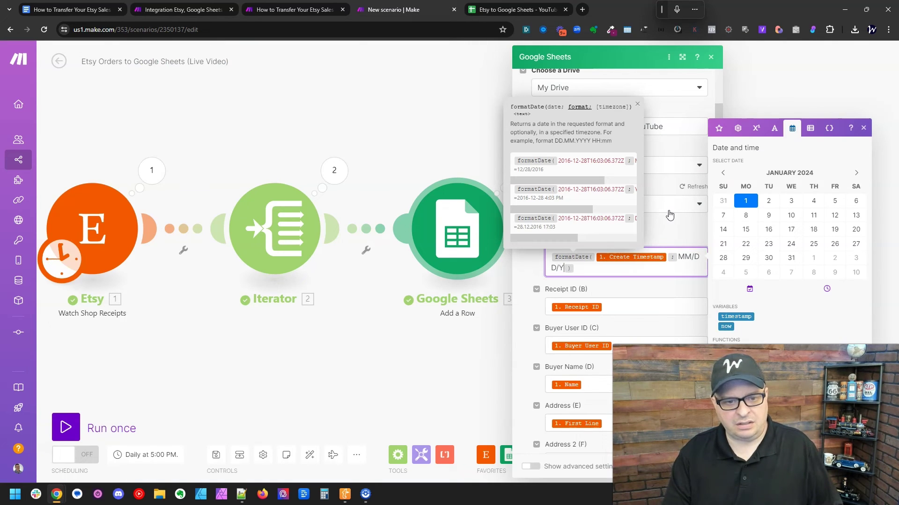
pyautogui.click(491, 356)
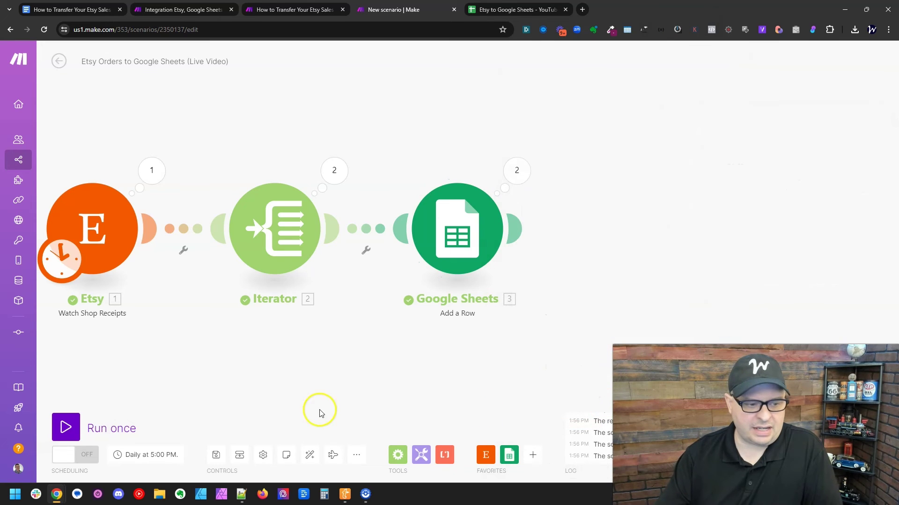
# Auto-align the scenario modules and glance at the spreadsheet again.
pyautogui.click(310, 455)
pyautogui.click(481, 7)
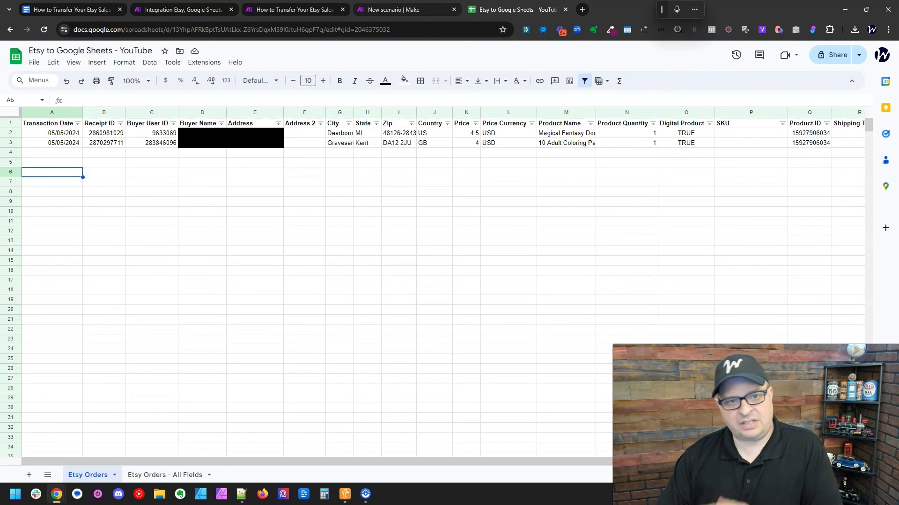
pyautogui.moveTo(404, 12)
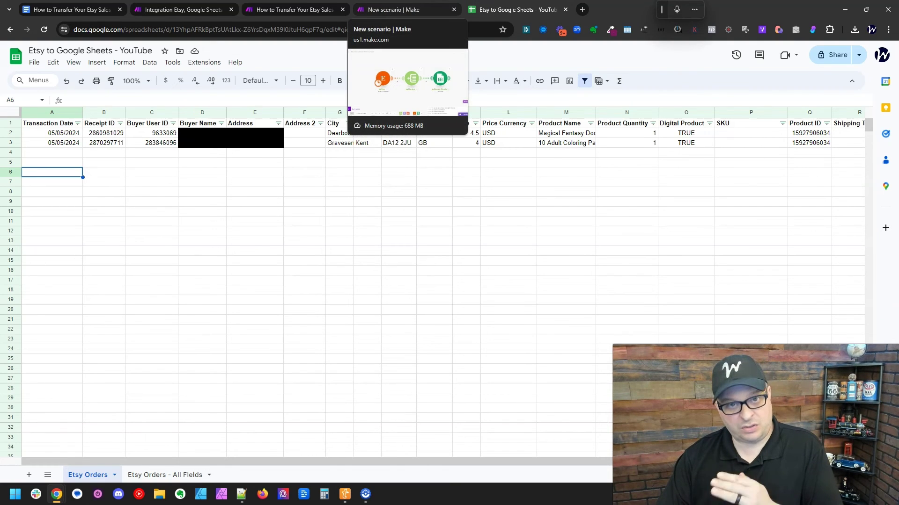
pyautogui.click(401, 10)
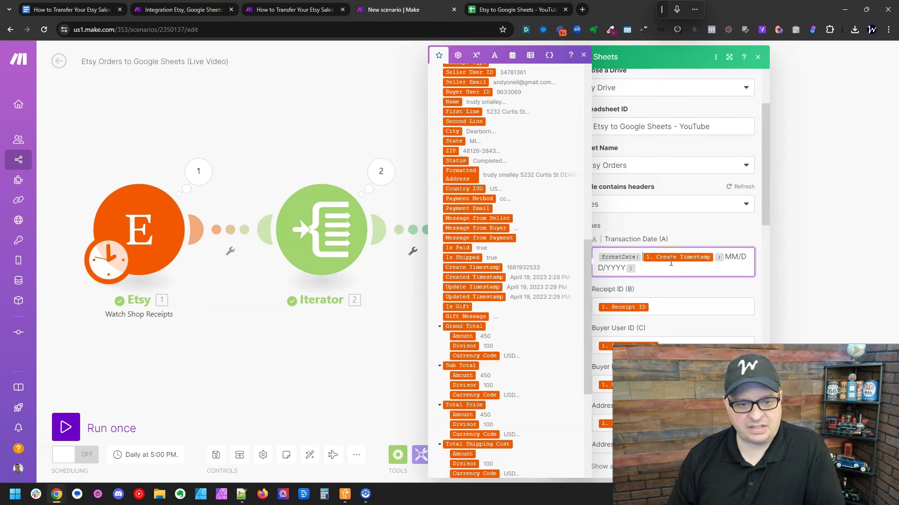
# Swap Create Timestamp for Created Timestamp inside the formatDate formula and close the settings.
pyautogui.press('Delete')
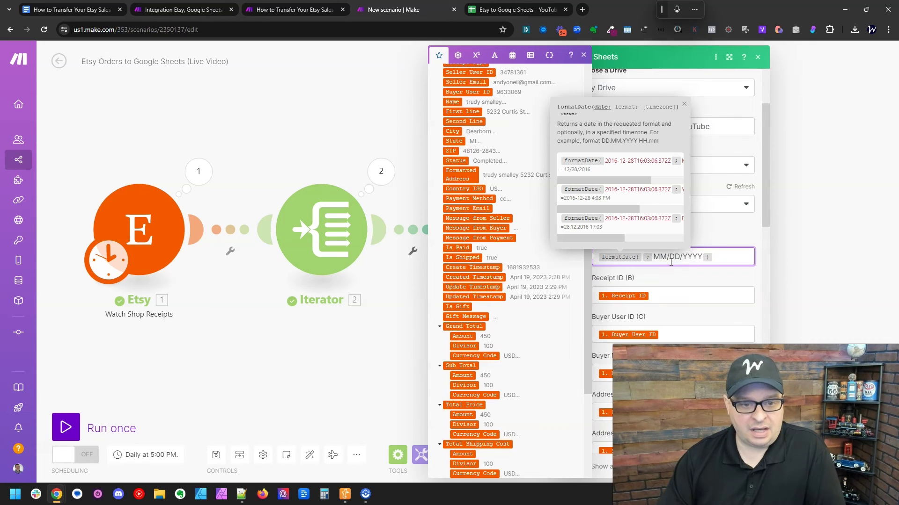
pyautogui.click(495, 278)
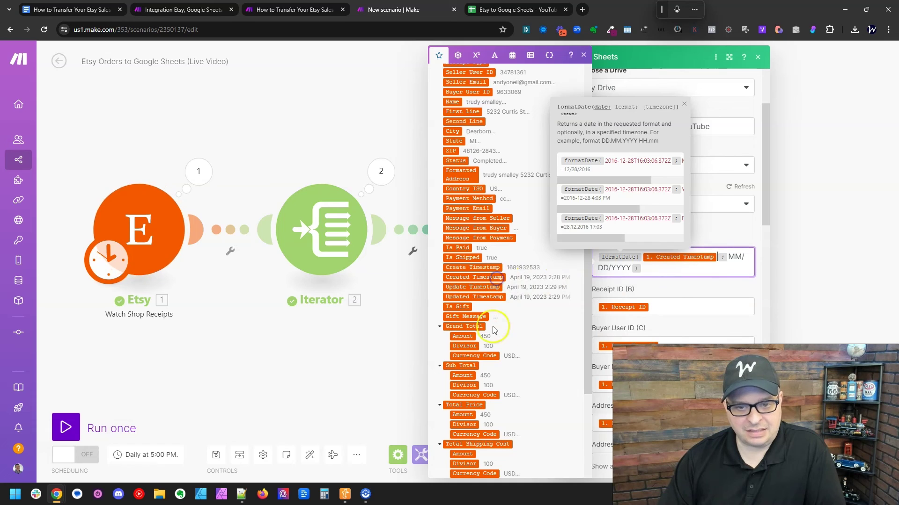
pyautogui.click(319, 412)
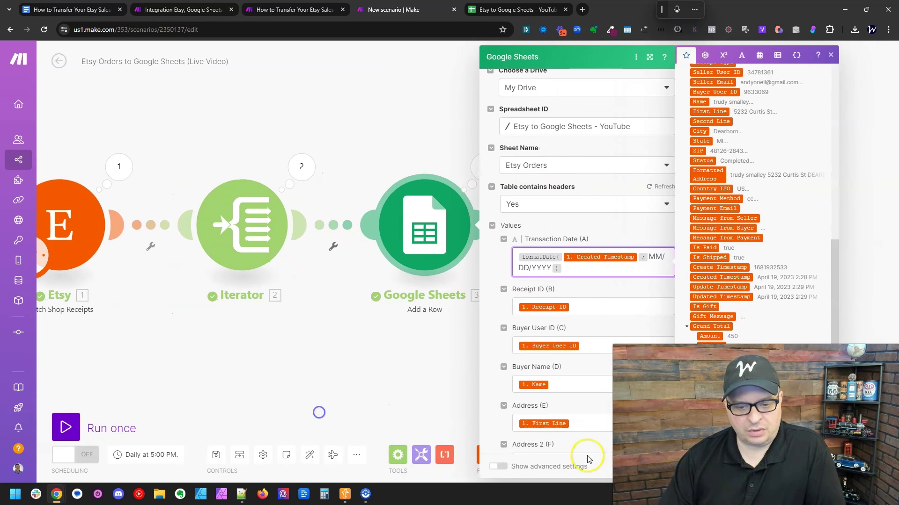
pyautogui.click(267, 357)
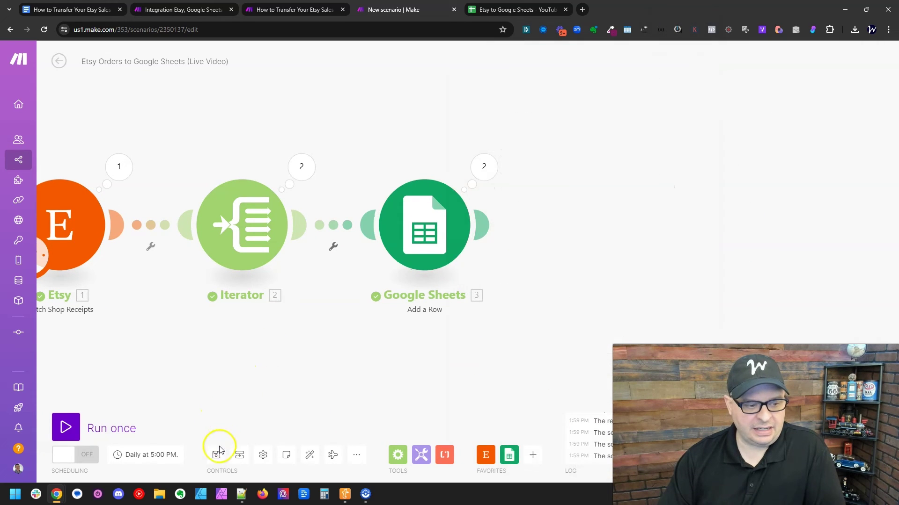
# Set the Etsy trigger to start from All receipts and run the scenario once.
pyautogui.click(307, 455)
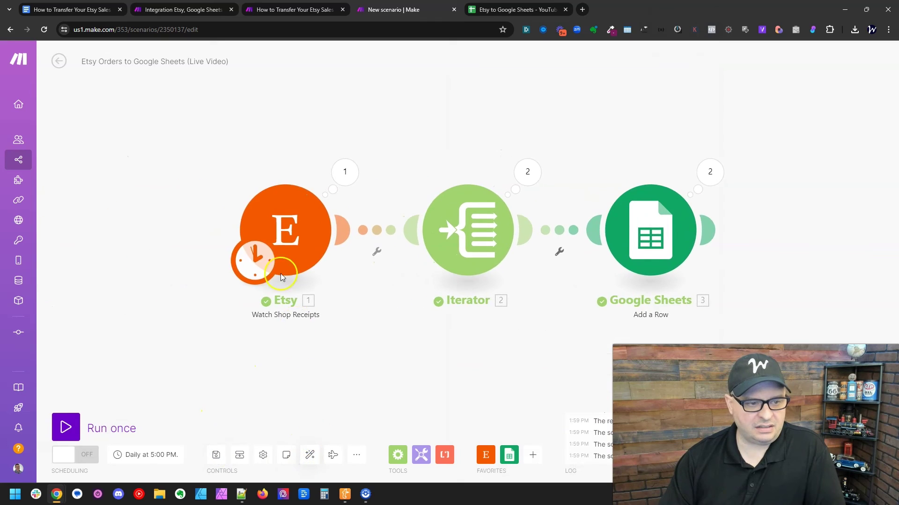
pyautogui.rightClick(292, 230)
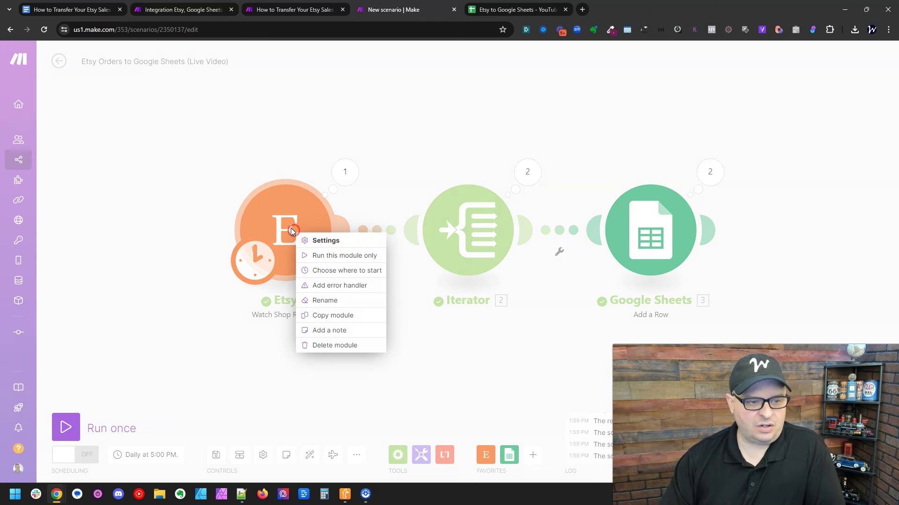
pyautogui.click(327, 271)
pyautogui.click(361, 238)
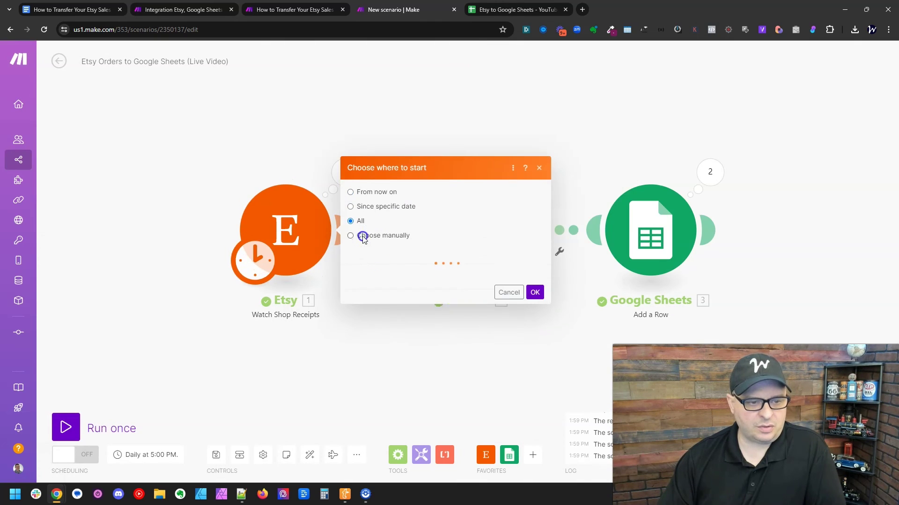
pyautogui.click(541, 286)
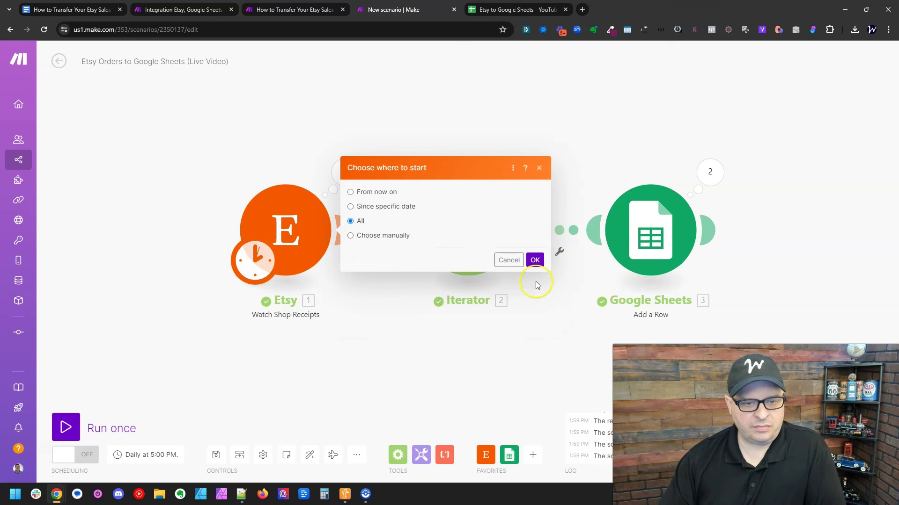
pyautogui.click(536, 263)
pyautogui.click(65, 427)
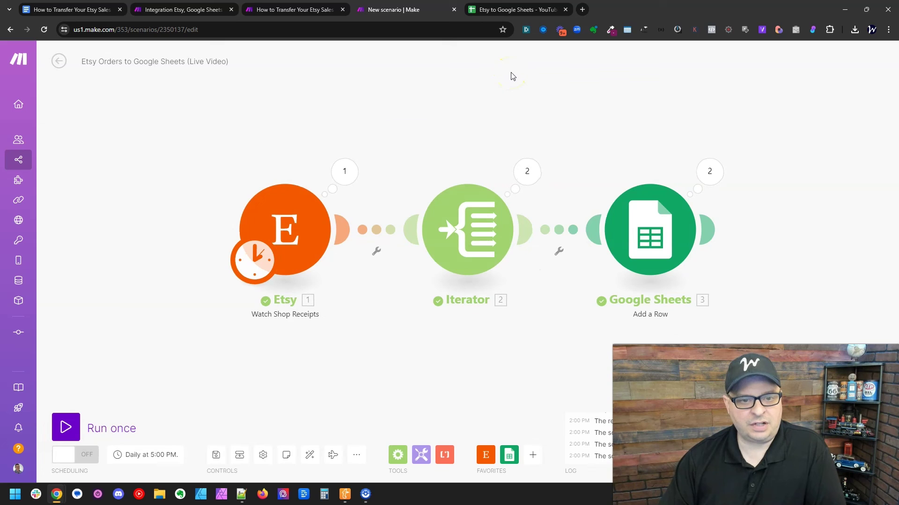
pyautogui.click(518, 10)
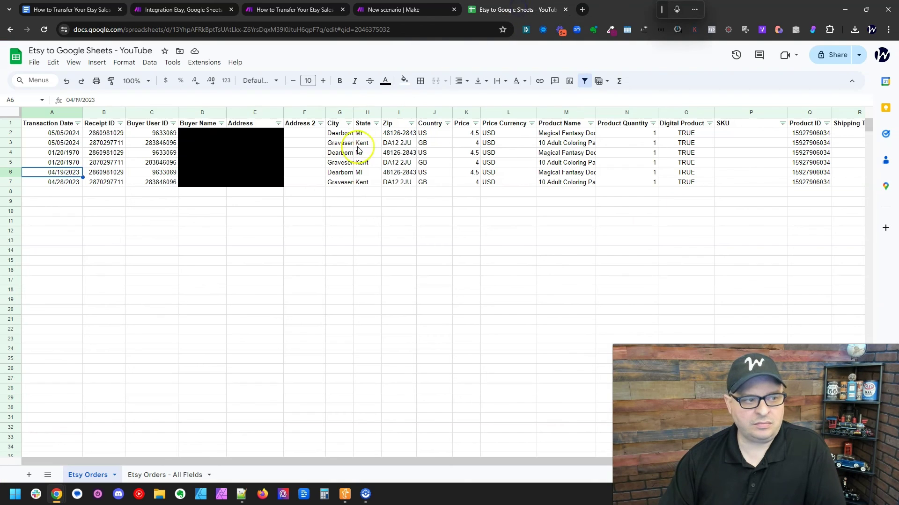
# Review new rows 6–7 and their dates 04/19/2023 and 04/28/2023 in the sheet.
pyautogui.moveTo(12, 173); pyautogui.dragTo(12, 183)
pyautogui.moveTo(68, 176); pyautogui.dragTo(68, 183)
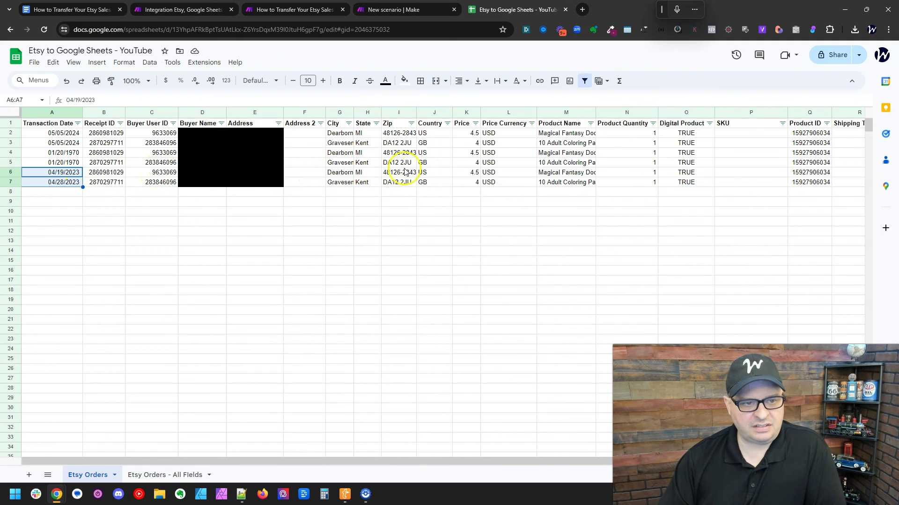
pyautogui.press('Right')
pyautogui.press('Right')
pyautogui.press('Right')
pyautogui.press('Right')
pyautogui.press('Right')
pyautogui.press('Right')
pyautogui.press('Right')
pyautogui.press('Right')
pyautogui.press('Right')
pyautogui.press('Right')
pyautogui.press('Right')
pyautogui.press('Right')
pyautogui.press('Right')
pyautogui.press('Left')
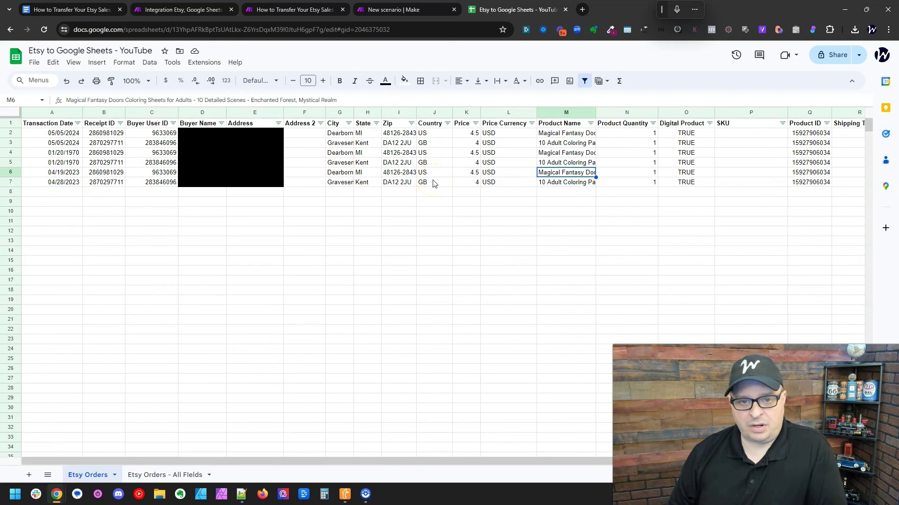
pyautogui.press('Right')
pyautogui.press('Right')
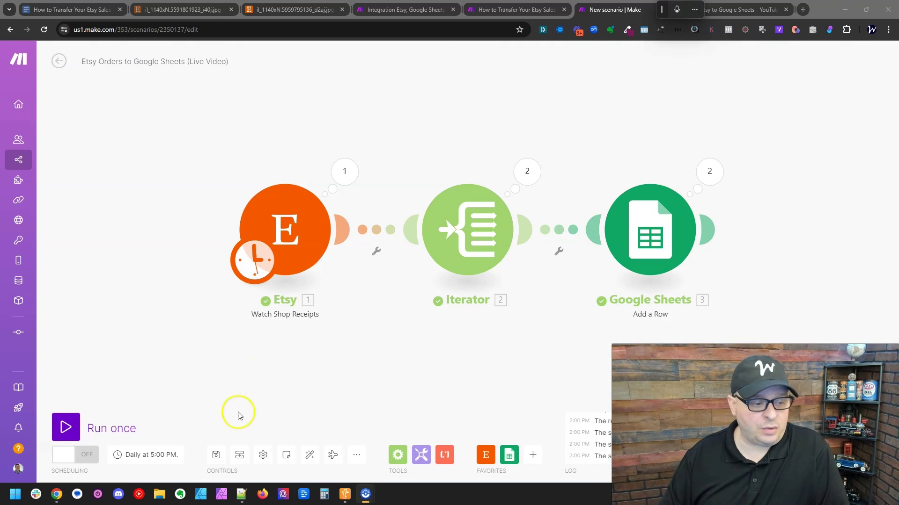
# Schedule the scenario every day at 17:00, save it, and switch scheduling ON.
pyautogui.click(160, 456)
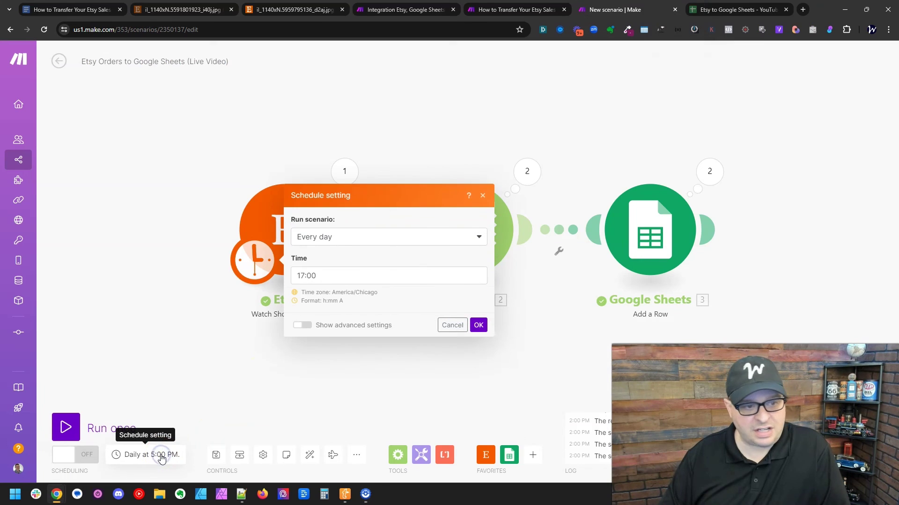
pyautogui.click(331, 238)
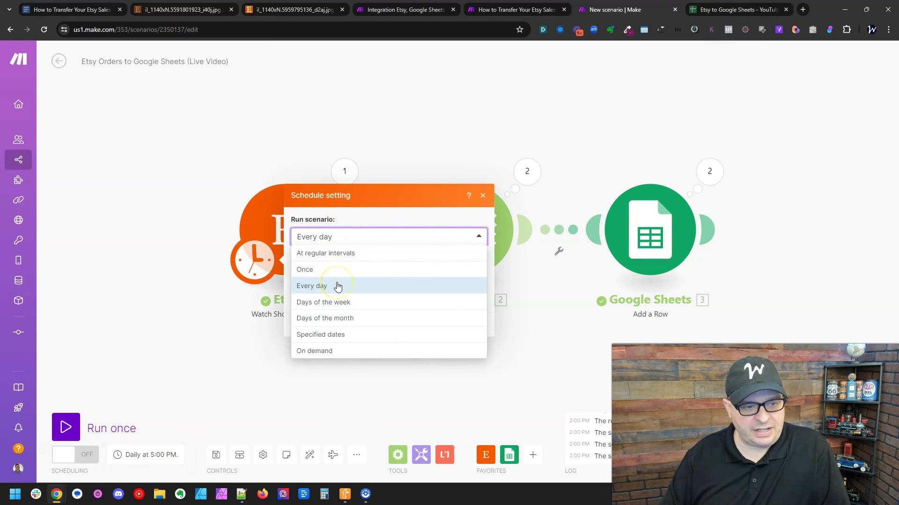
pyautogui.click(357, 218)
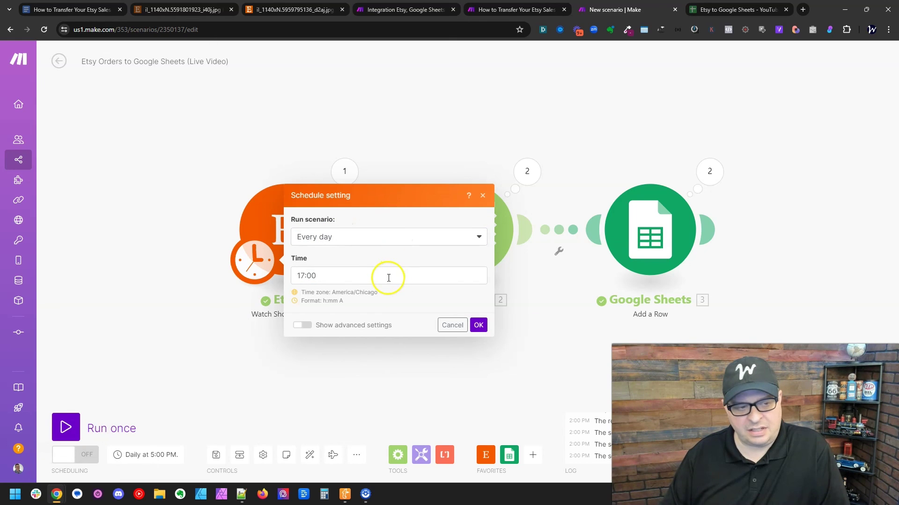
pyautogui.click(478, 325)
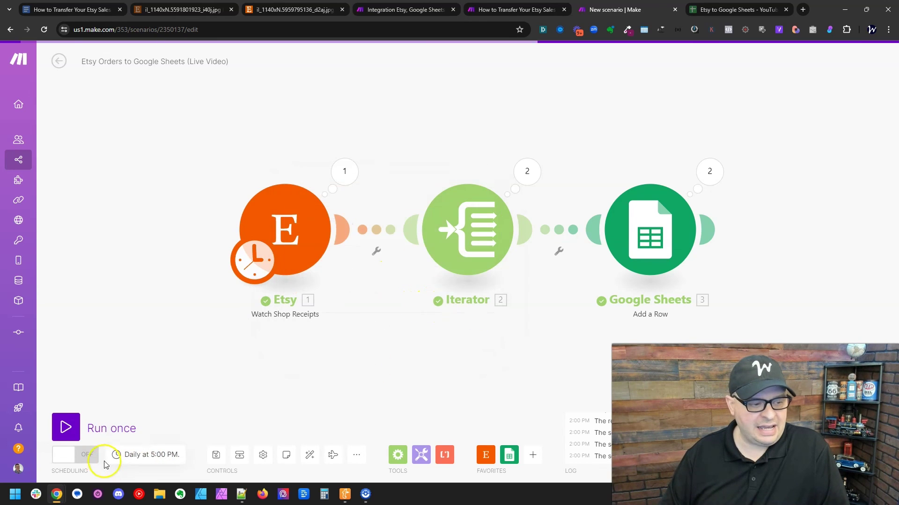
pyautogui.click(216, 454)
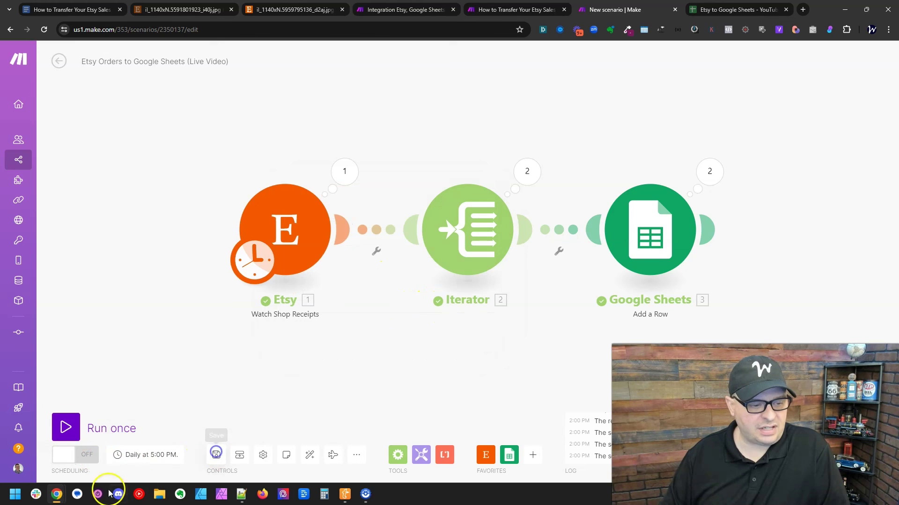
pyautogui.click(88, 456)
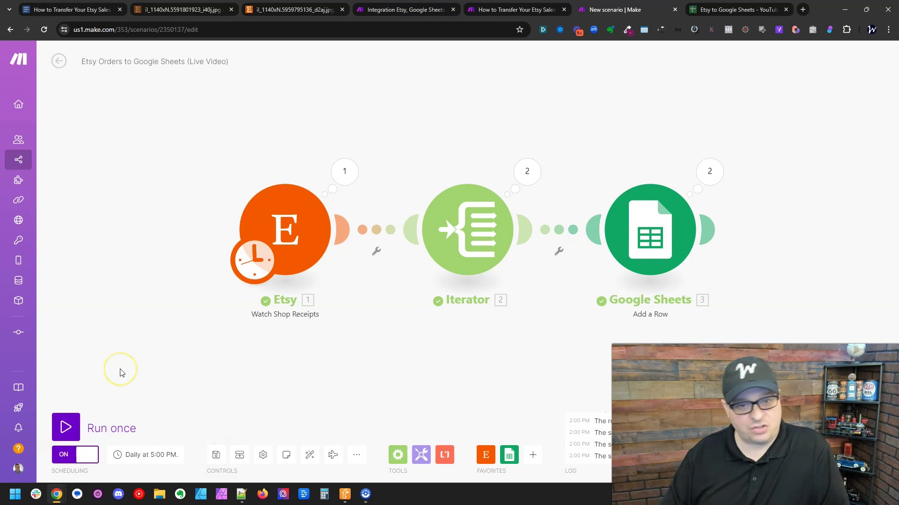